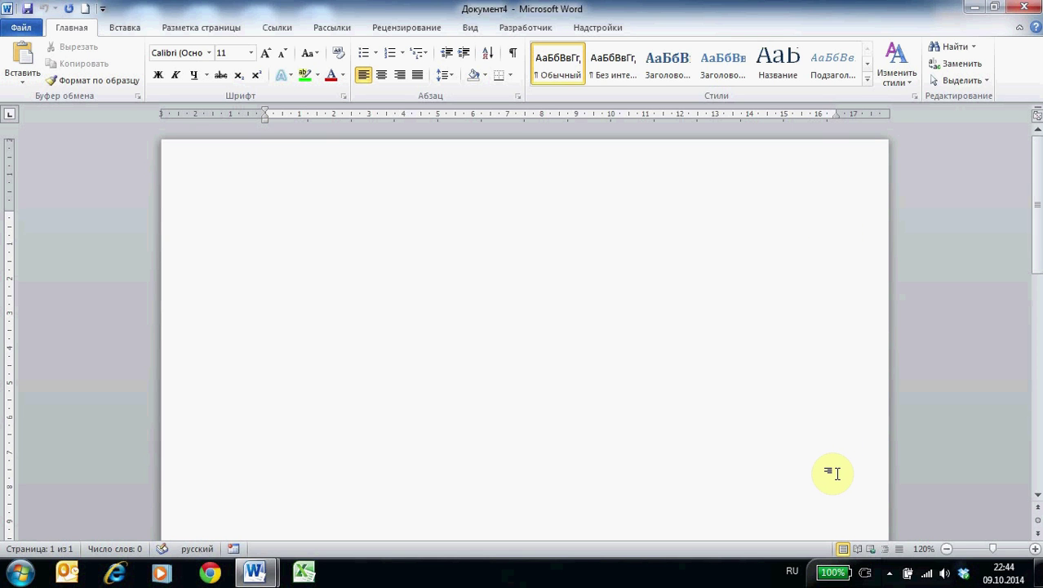
Step: Close the blank Документ4 window to return to Документ2
{"action": "left_click", "coordinate": [1022, 10]}
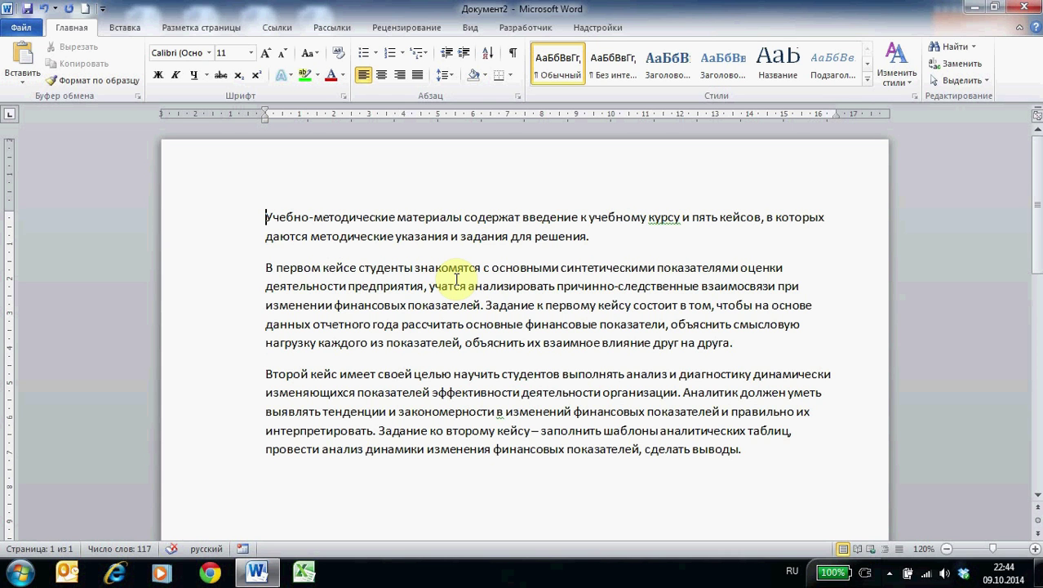
Step: Open the Page Setup margins dialog from Разметка страницы > Поля > Настраиваемые поля
{"action": "left_click", "coordinate": [211, 29]}
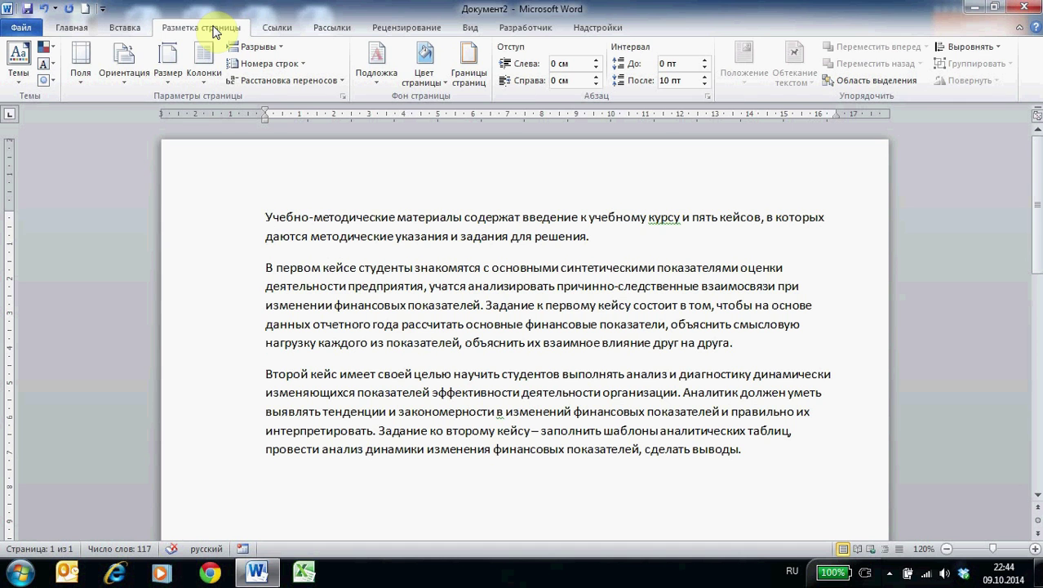
{"action": "left_click", "coordinate": [80, 78]}
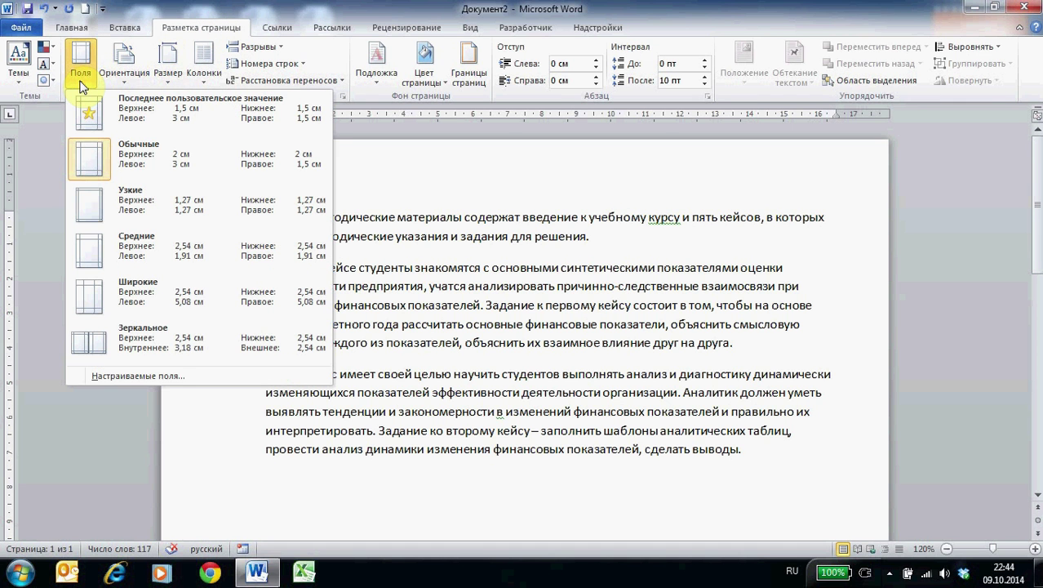
{"action": "left_click", "coordinate": [147, 376]}
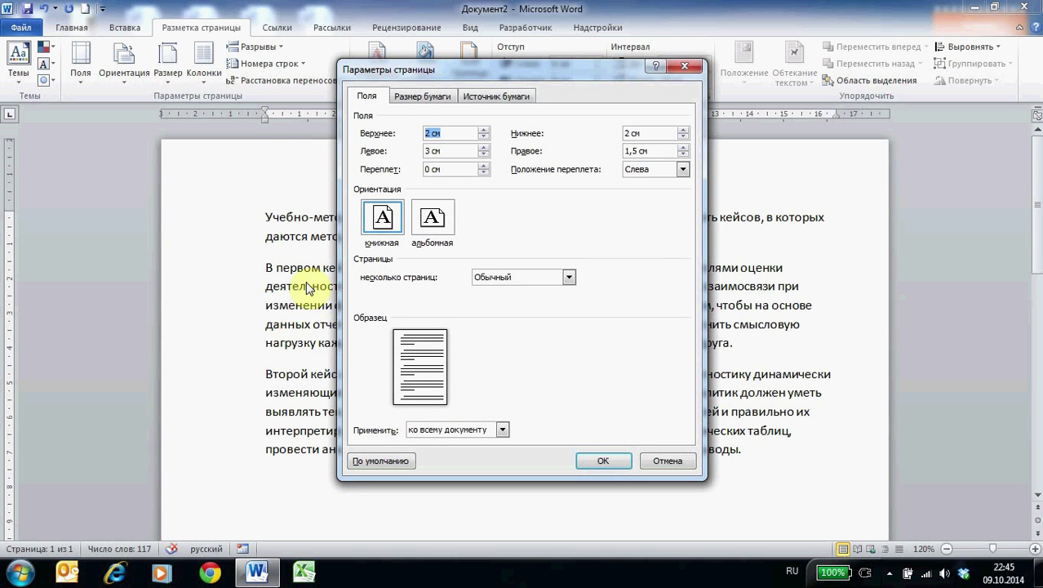
Step: Review the A4 paper size and margins, keep portrait orientation, and confirm Page Setup
{"action": "left_click", "coordinate": [418, 96]}
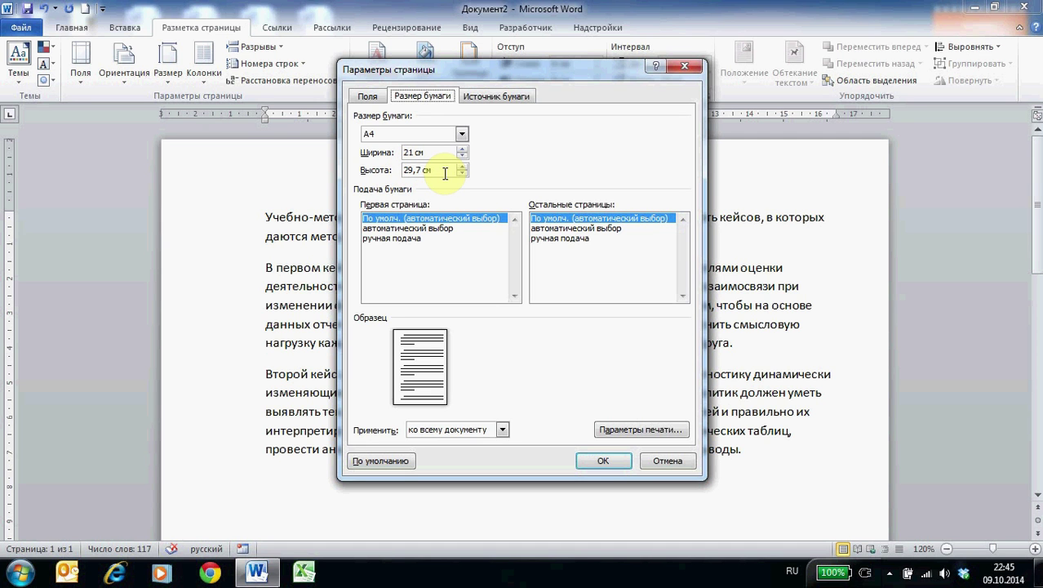
{"action": "left_click", "coordinate": [368, 96]}
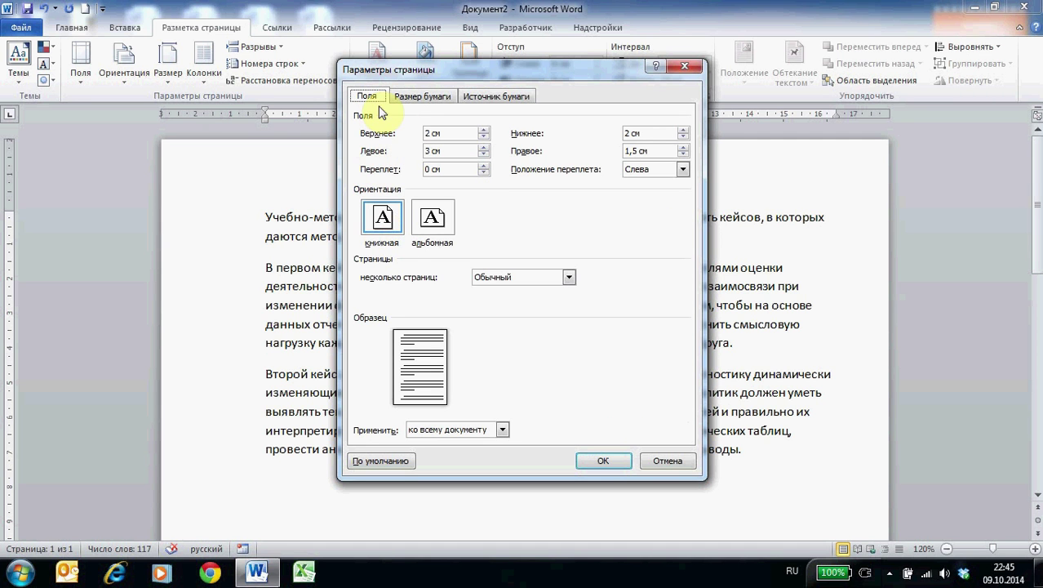
{"action": "left_click_drag", "start_coordinate": [379, 76], "coordinate": [515, 83]}
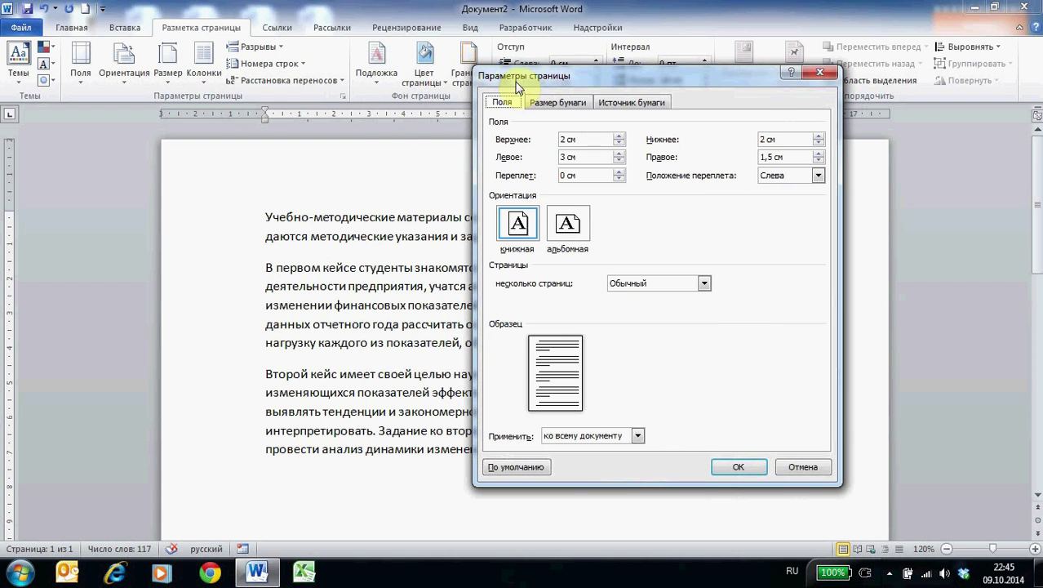
{"action": "left_click", "coordinate": [572, 226]}
{"action": "left_click", "coordinate": [518, 223]}
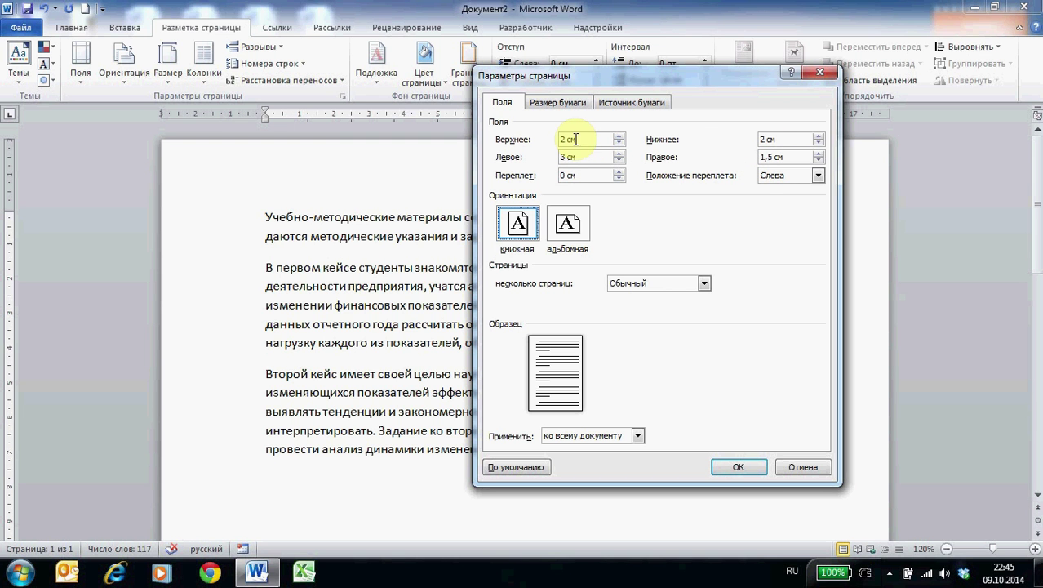
{"action": "left_click", "coordinate": [753, 469]}
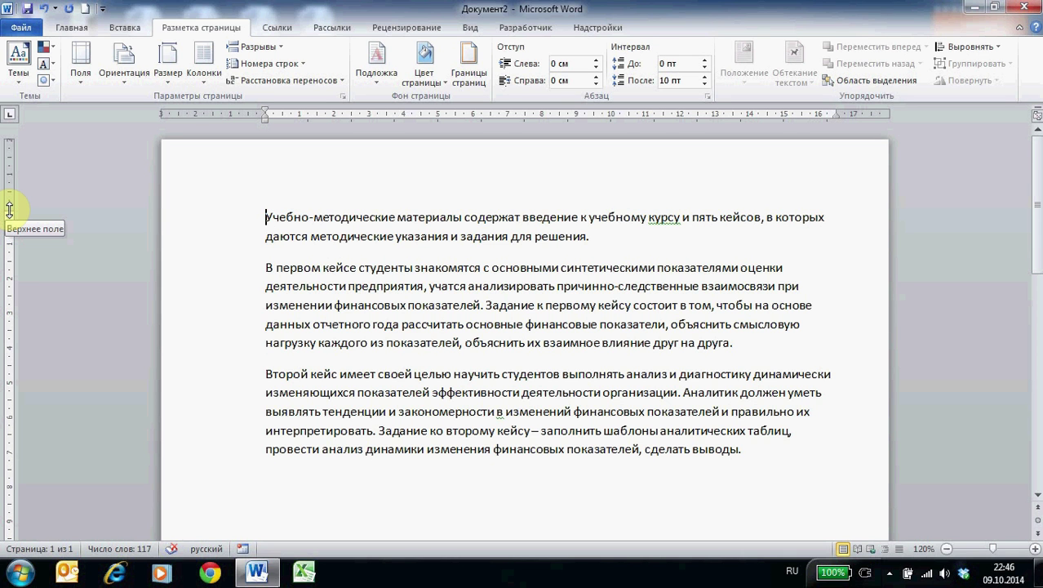
Step: Raise the top page margin and move the bottom margin lower on the vertical ruler
{"action": "left_click_drag", "start_coordinate": [8, 211], "coordinate": [13, 192]}
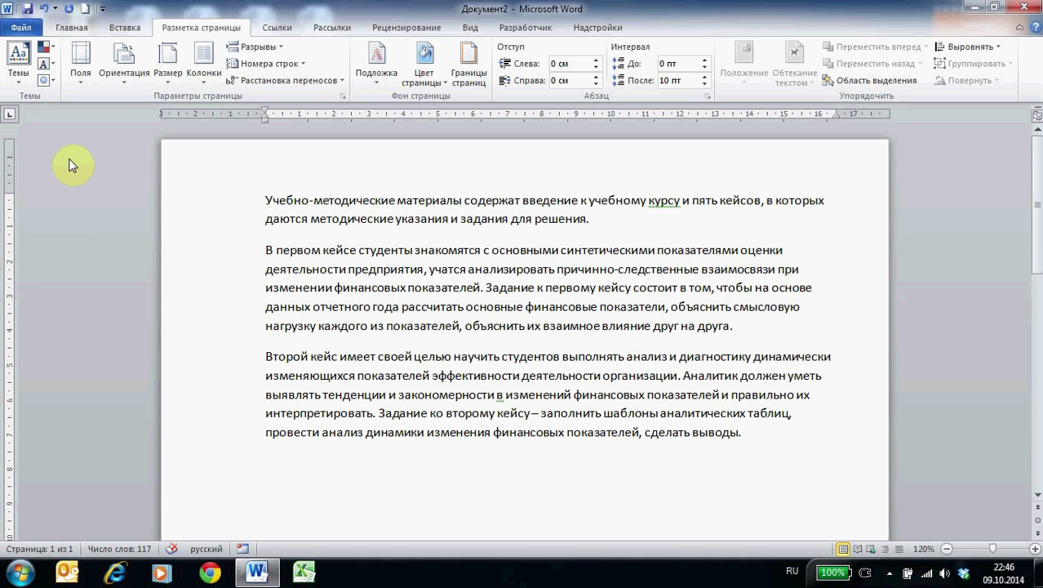
{"action": "scroll", "coordinate": [82, 218], "scroll_direction": "down", "scroll_amount": 4}
{"action": "scroll", "coordinate": [82, 217], "scroll_direction": "down", "scroll_amount": 5}
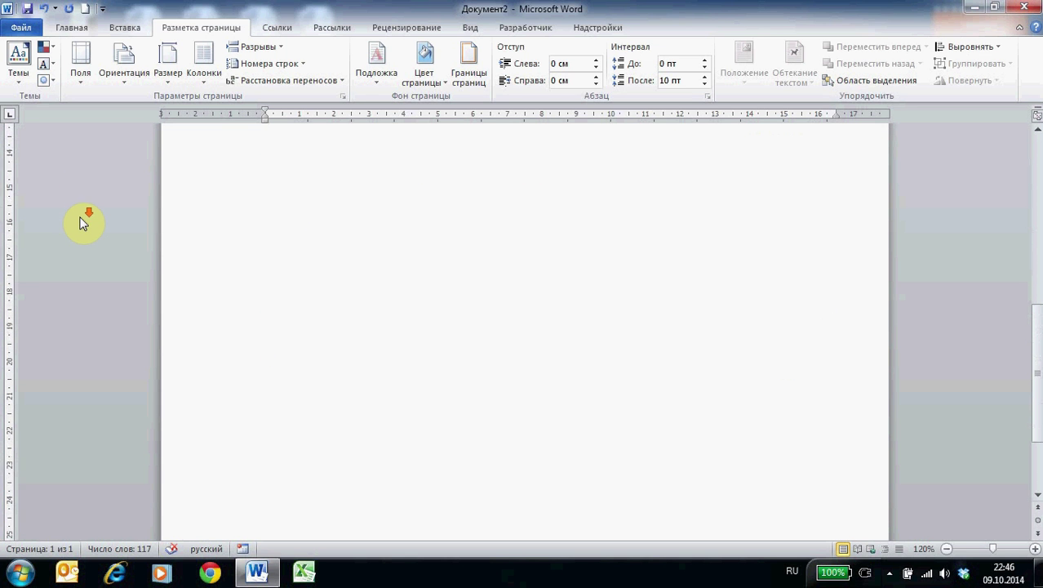
{"action": "scroll", "coordinate": [82, 222], "scroll_direction": "down", "scroll_amount": 3}
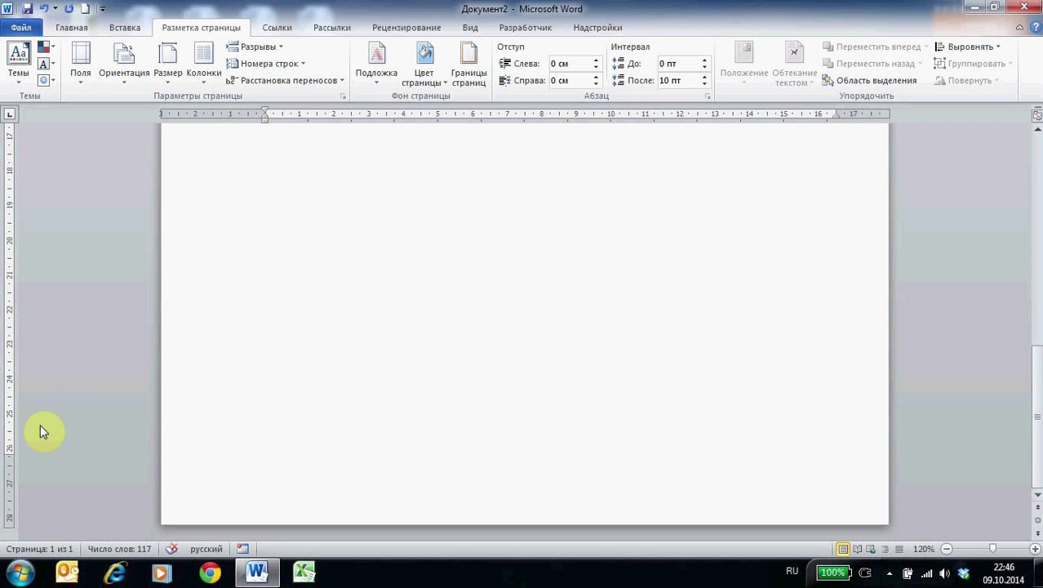
{"action": "left_click_drag", "start_coordinate": [13, 452], "coordinate": [13, 489]}
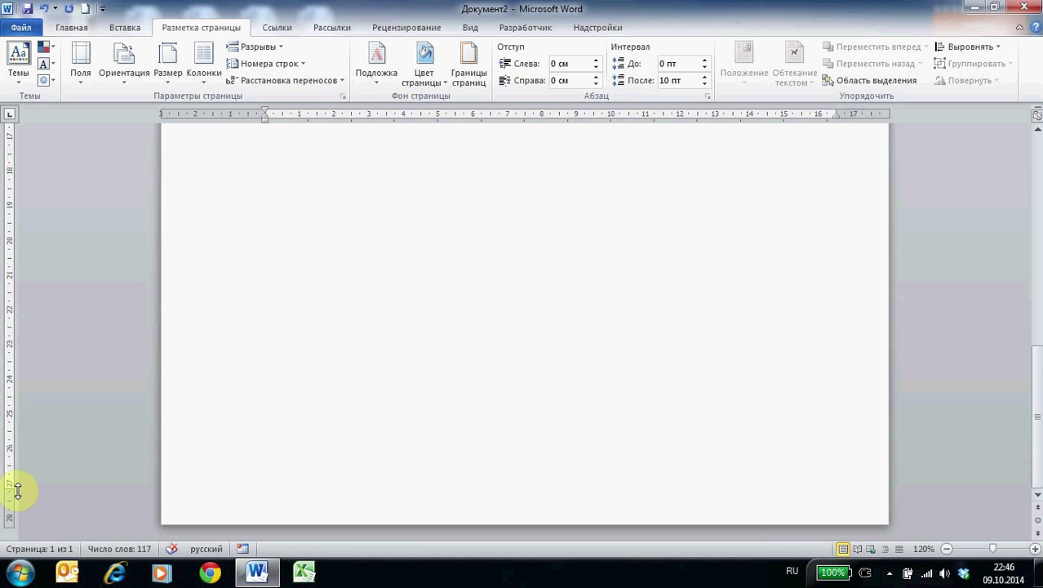
{"action": "scroll", "coordinate": [18, 490], "scroll_direction": "up", "scroll_amount": 6}
{"action": "scroll", "coordinate": [22, 487], "scroll_direction": "up", "scroll_amount": 3}
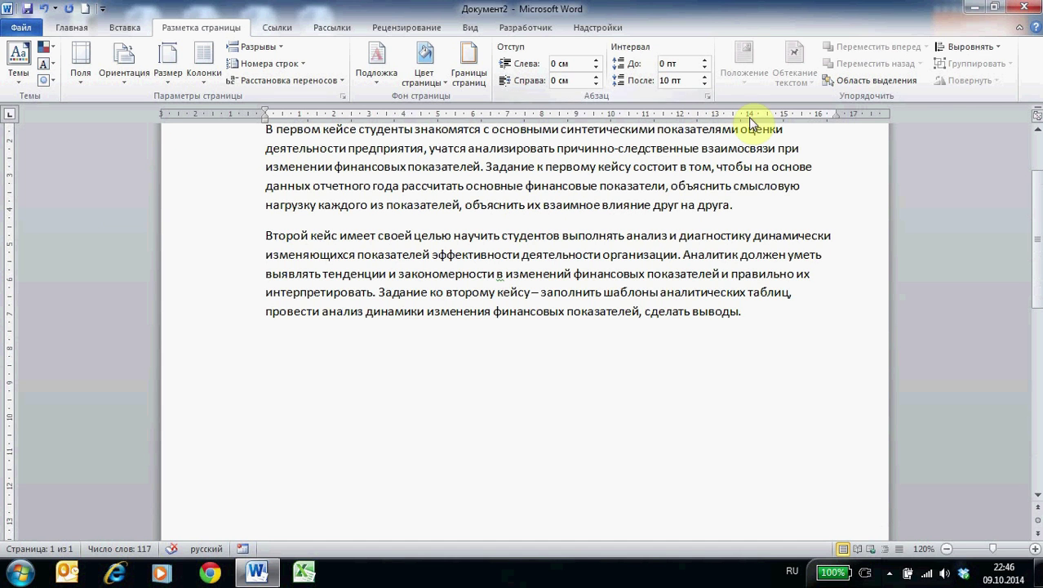
Step: Widen the text area by moving the right and left margins outward
{"action": "left_click_drag", "start_coordinate": [846, 111], "coordinate": [854, 112]}
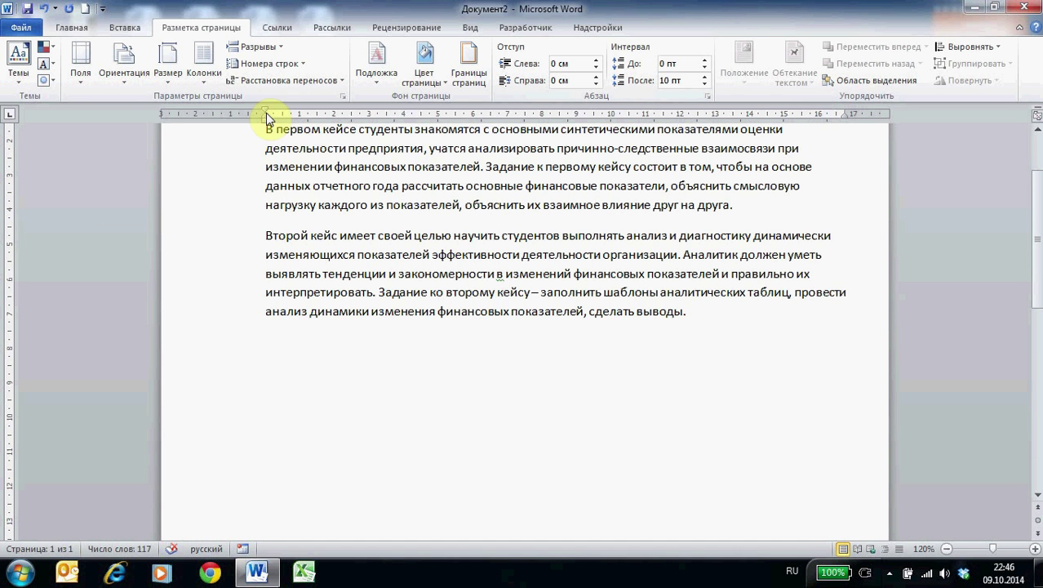
{"action": "left_click_drag", "start_coordinate": [266, 112], "coordinate": [239, 112]}
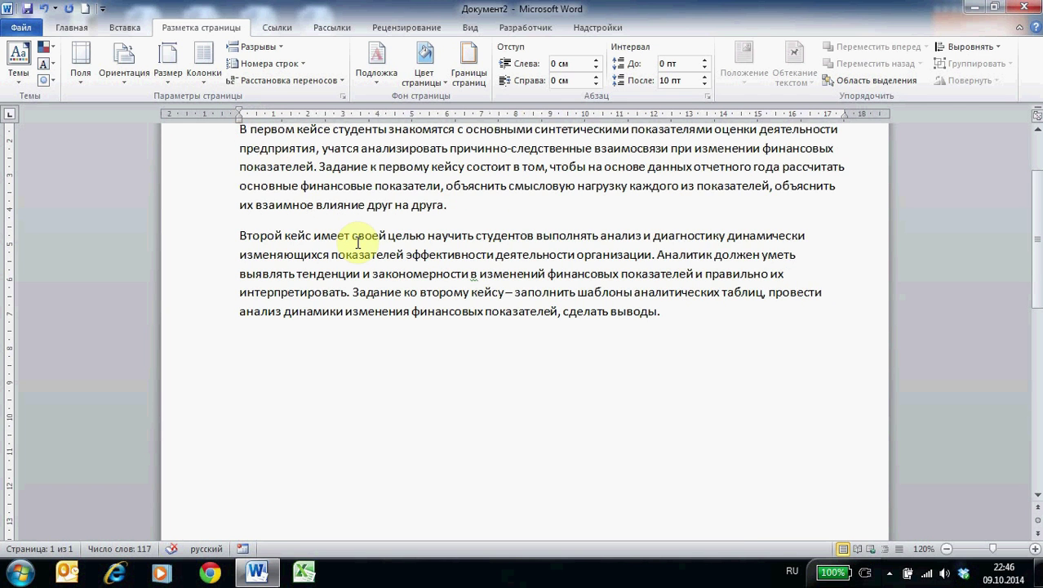
{"action": "scroll", "coordinate": [357, 242], "scroll_direction": "up", "scroll_amount": 3}
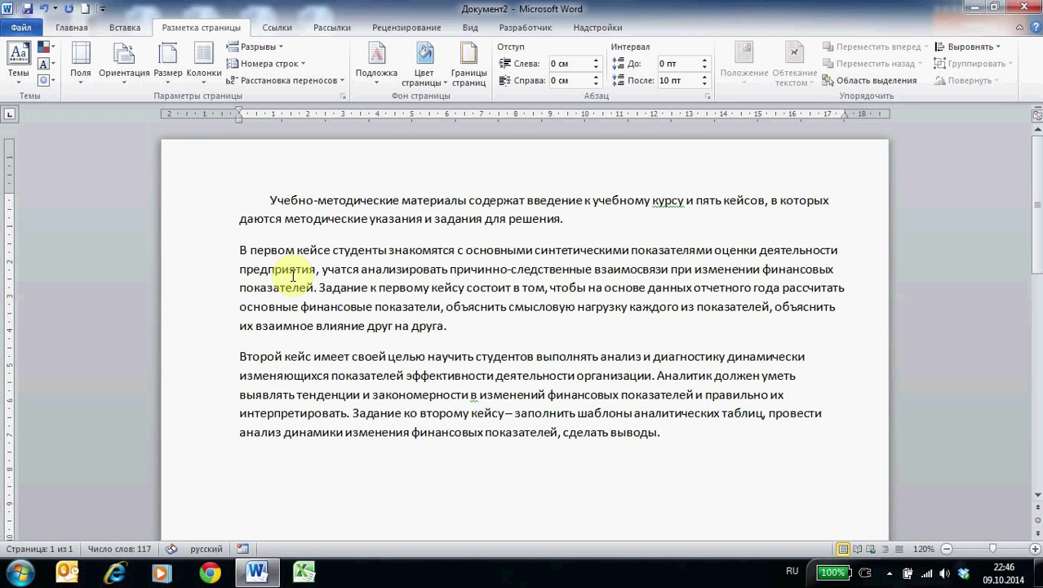
Step: Delete the leading spaces before the second and first paragraphs so both start flush left
{"action": "left_click", "coordinate": [239, 250]}
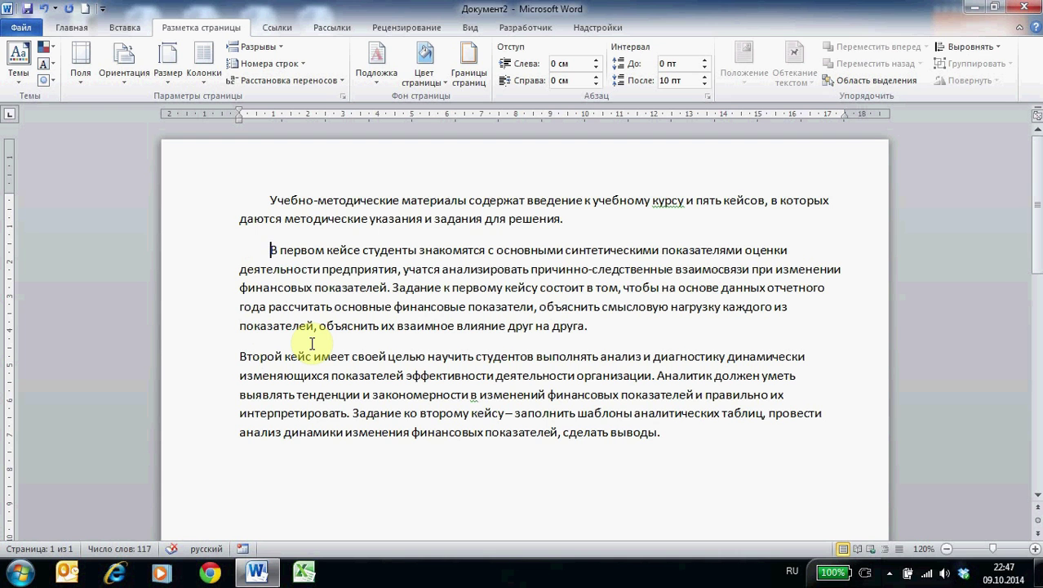
{"action": "key", "text": "BackSpace"}
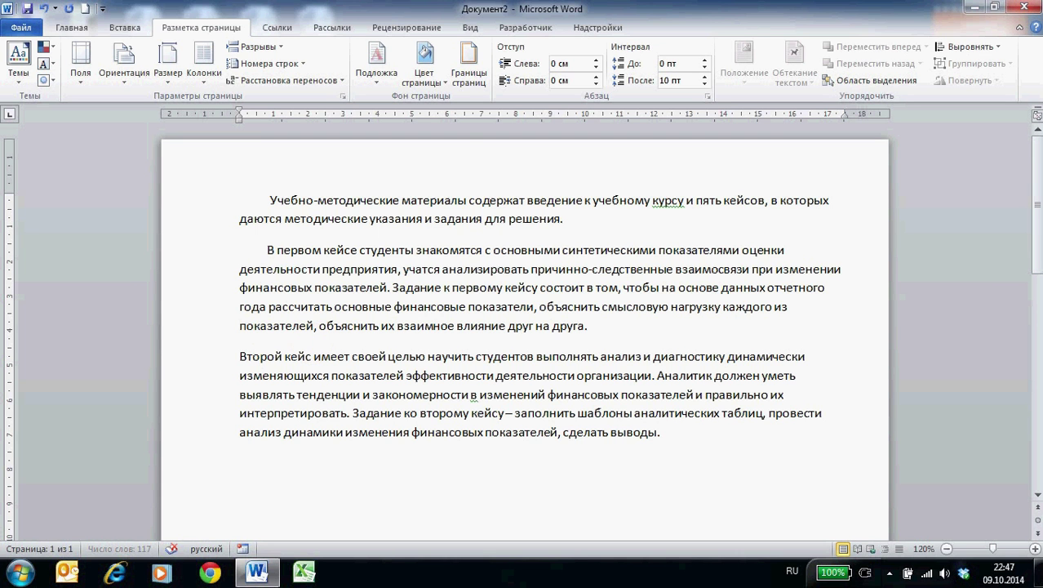
{"action": "key", "text": "BackSpace"}
{"action": "key", "text": "BackSpace"}
{"action": "key", "text": "BackSpace"}
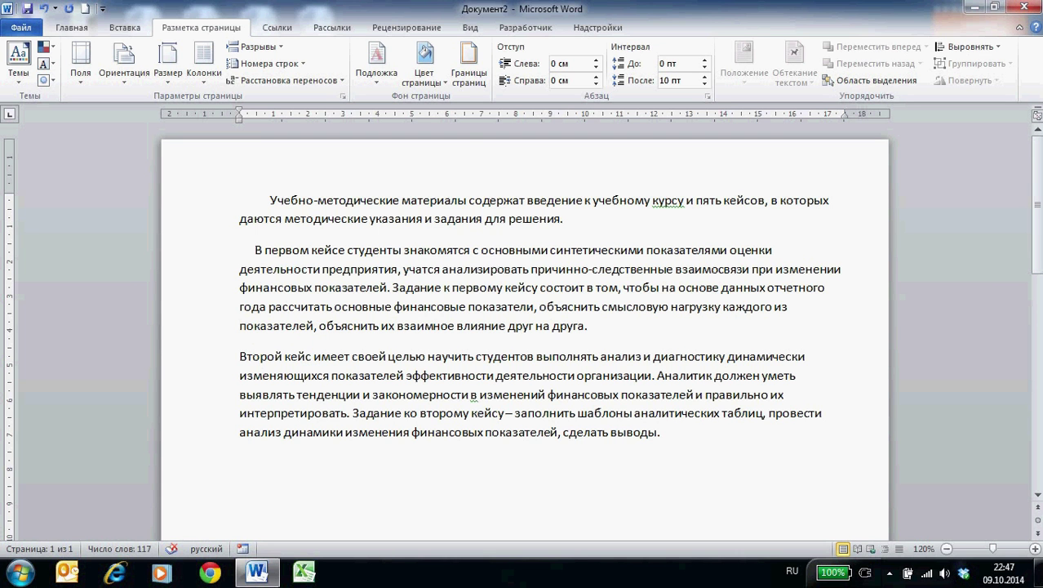
{"action": "key", "text": "shift+Home"}
{"action": "key", "text": "BackSpace"}
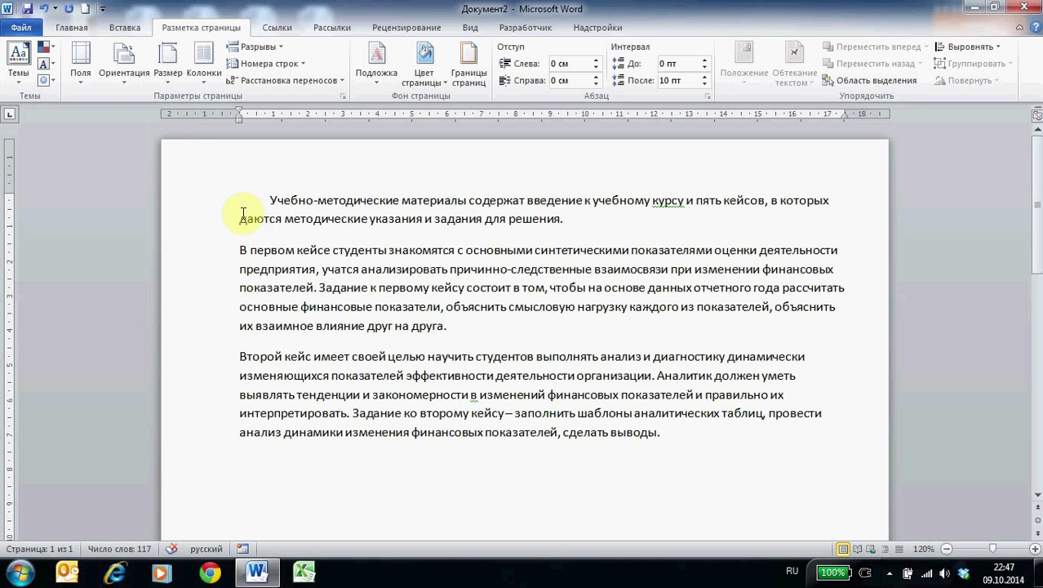
{"action": "left_click_drag", "start_coordinate": [239, 199], "coordinate": [270, 199]}
{"action": "key", "text": "Delete"}
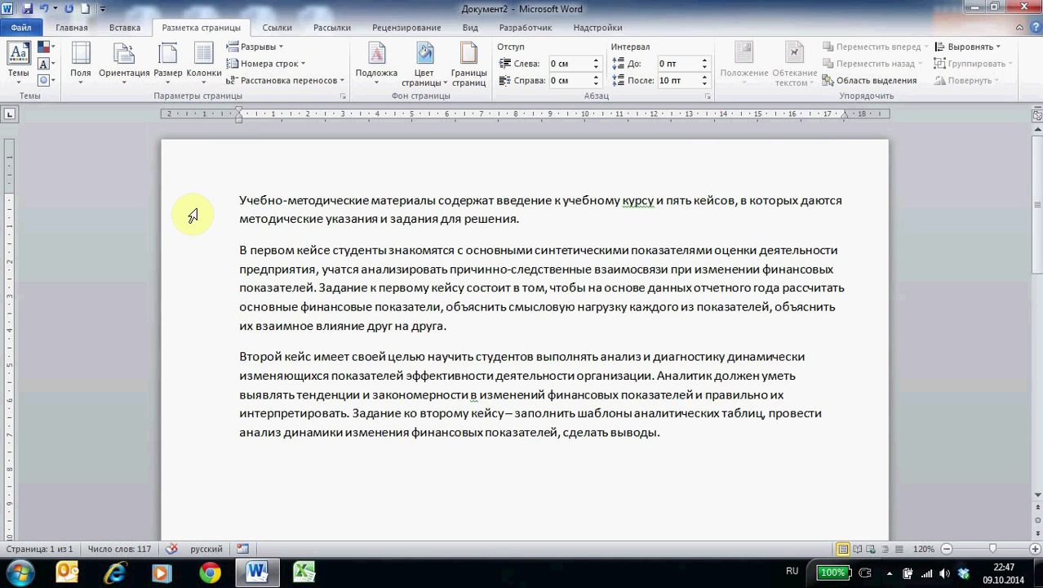
Step: Select all three paragraphs and drag the hanging indent marker right, keeping the right indent at the margin
{"action": "mouse_move", "coordinate": [193, 201]}
{"action": "left_mouse_down"}
{"action": "mouse_move", "coordinate": [190, 386]}
{"action": "mouse_move", "coordinate": [202, 449]}
{"action": "left_mouse_up"}
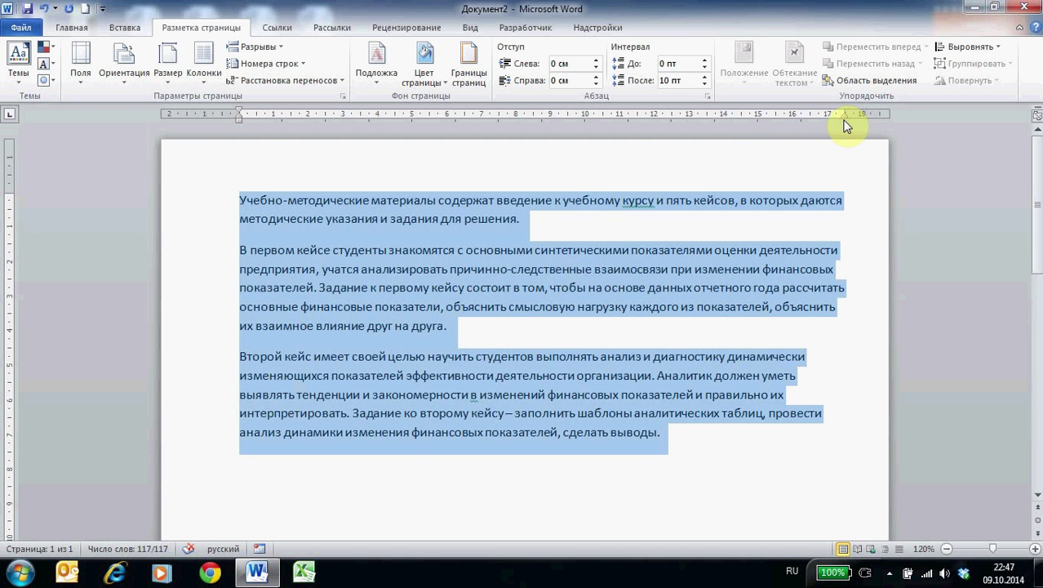
{"action": "left_click_drag", "start_coordinate": [844, 115], "coordinate": [774, 125]}
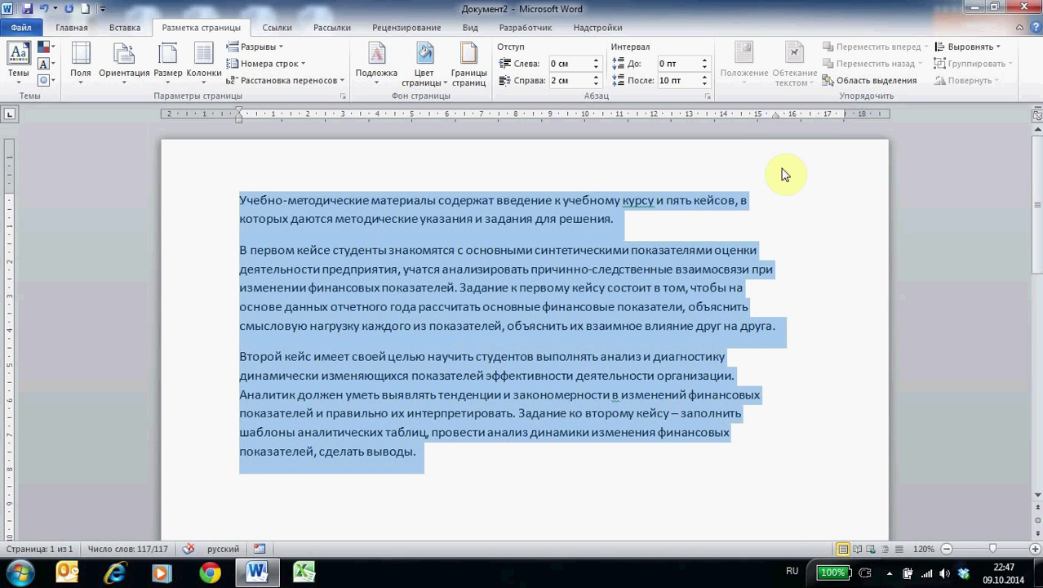
{"action": "mouse_move", "coordinate": [775, 116]}
{"action": "left_mouse_down"}
{"action": "mouse_move", "coordinate": [843, 115]}
{"action": "mouse_move", "coordinate": [622, 119]}
{"action": "mouse_move", "coordinate": [843, 115]}
{"action": "left_mouse_up"}
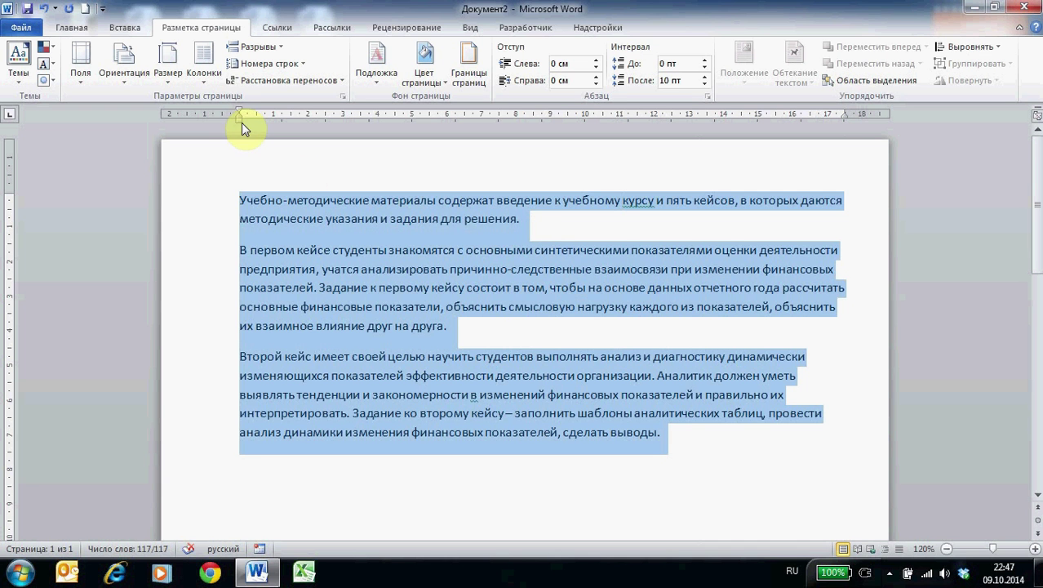
{"action": "left_click_drag", "start_coordinate": [238, 119], "coordinate": [387, 115]}
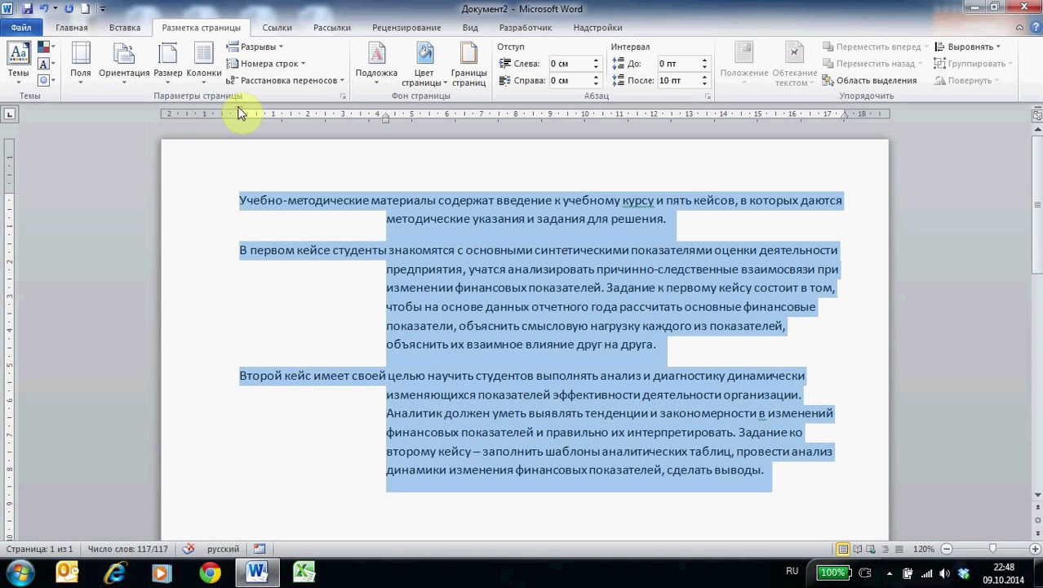
Step: Return all paragraphs' left indent to the margin with a small first-line indent
{"action": "left_click_drag", "start_coordinate": [239, 114], "coordinate": [432, 116]}
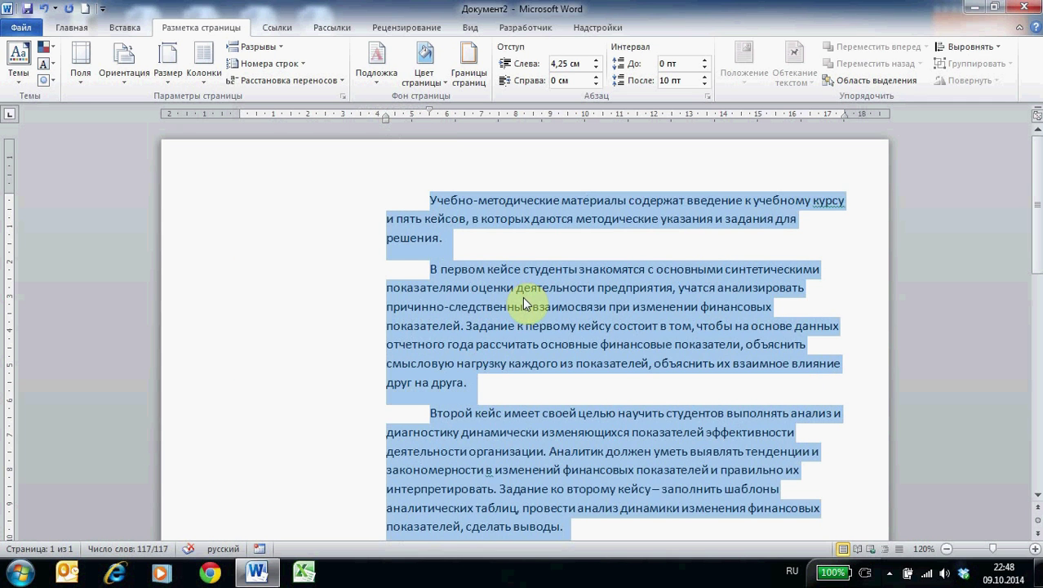
{"action": "left_click", "coordinate": [600, 269]}
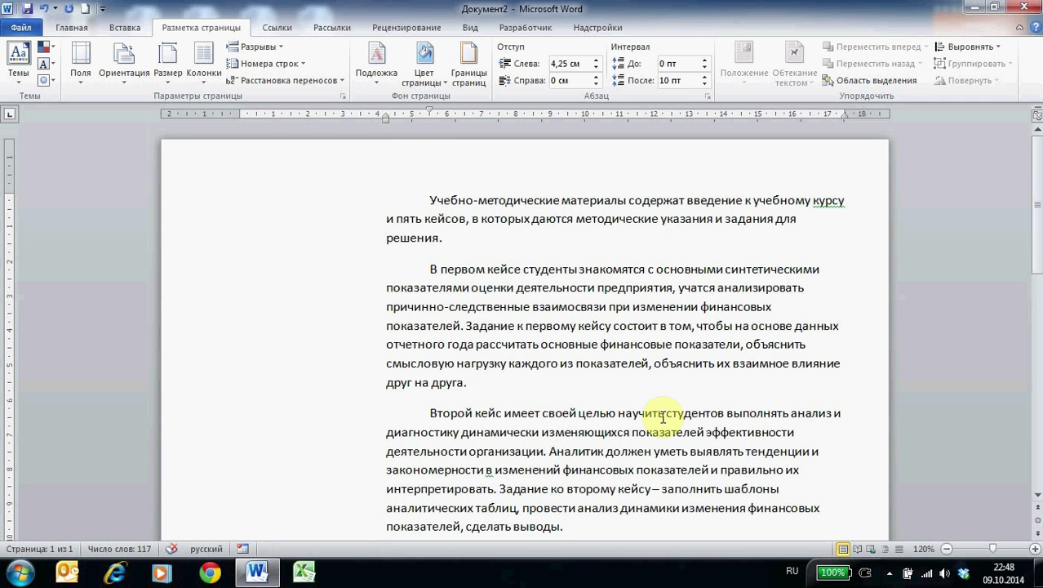
{"action": "left_click_drag", "start_coordinate": [205, 198], "coordinate": [291, 527]}
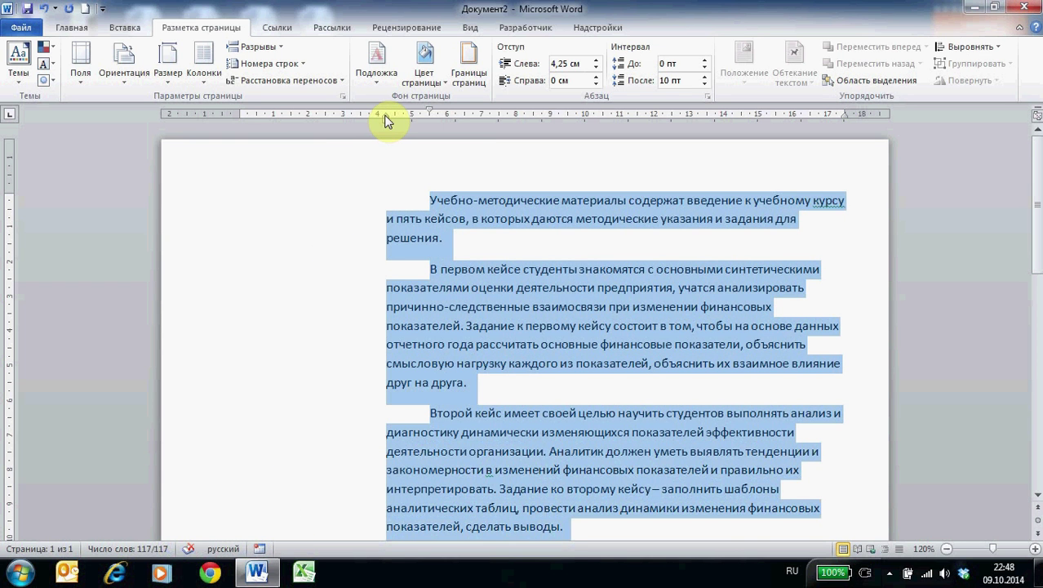
{"action": "left_click_drag", "start_coordinate": [378, 118], "coordinate": [239, 122]}
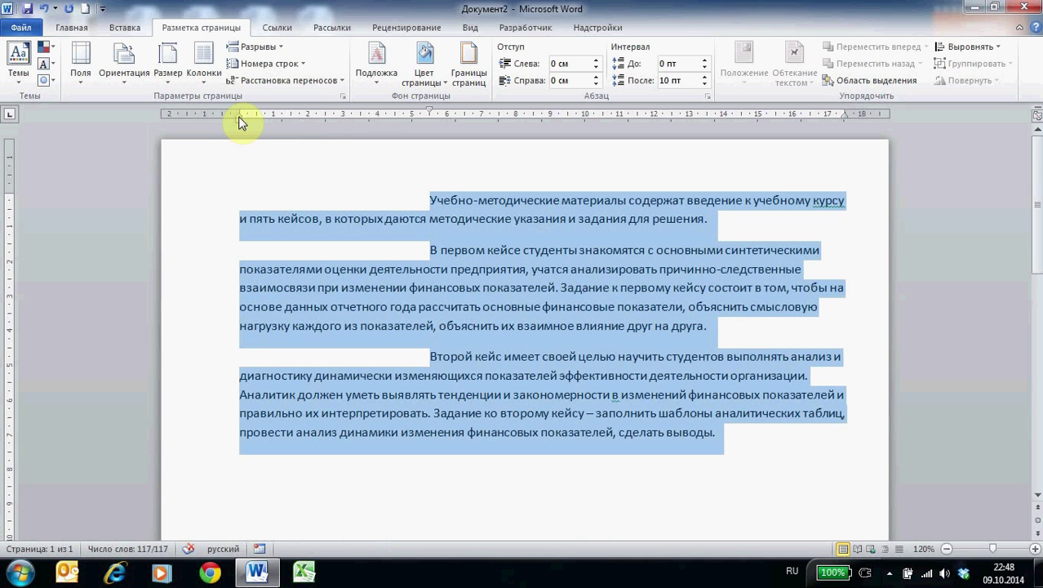
{"action": "left_click_drag", "start_coordinate": [411, 112], "coordinate": [282, 116]}
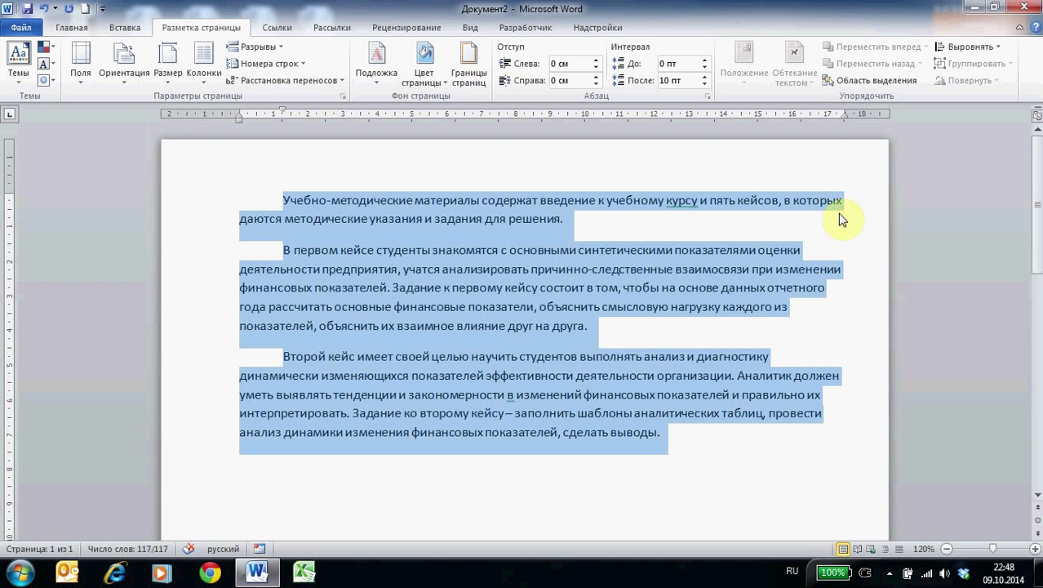
{"action": "left_click", "coordinate": [723, 308]}
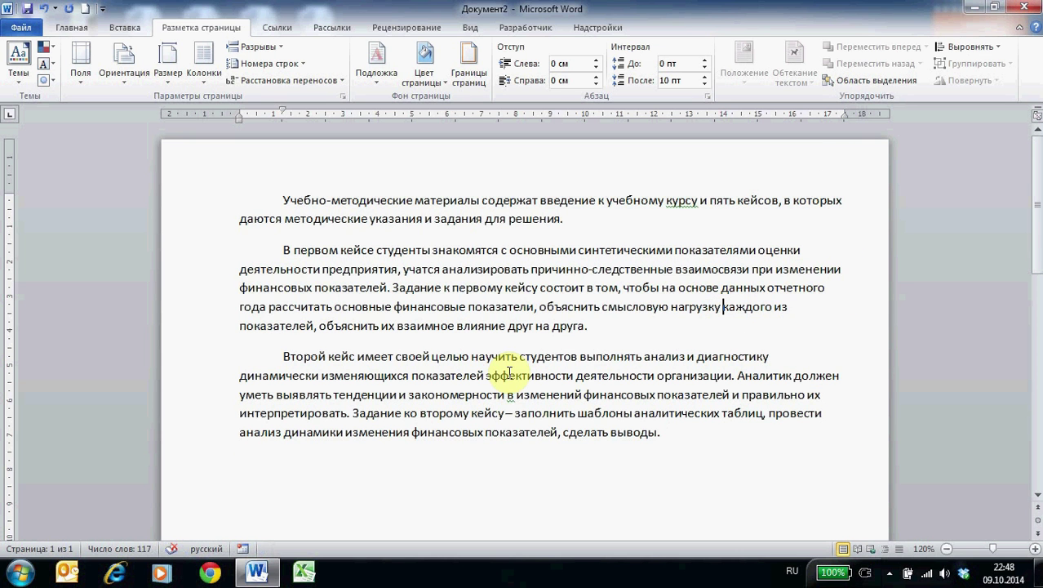
Step: Give the second paragraph a deeper first-line indent and 1.75 cm left and right indents
{"action": "left_click_drag", "start_coordinate": [210, 257], "coordinate": [237, 331]}
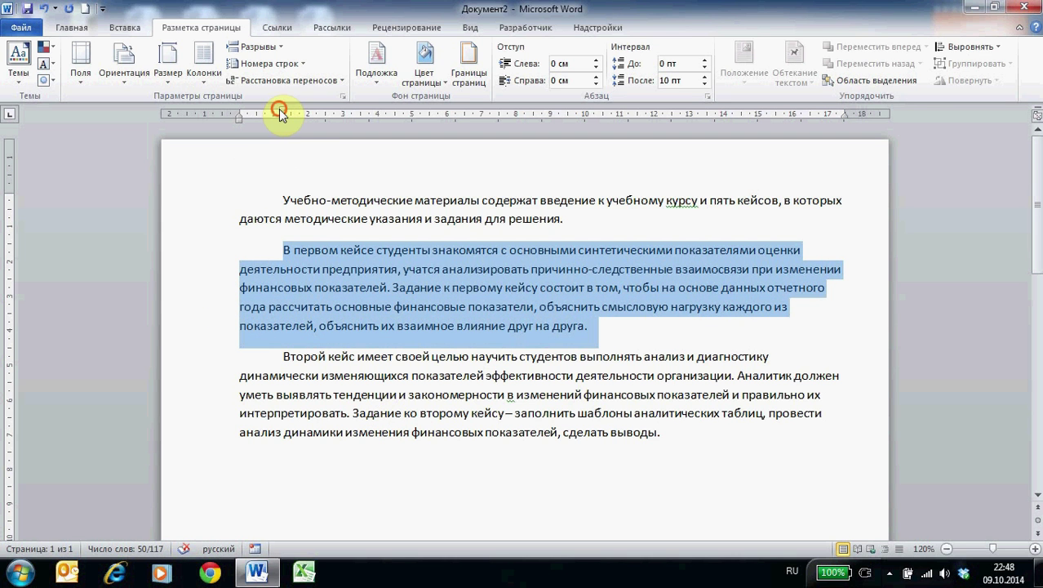
{"action": "left_click_drag", "start_coordinate": [281, 110], "coordinate": [343, 111]}
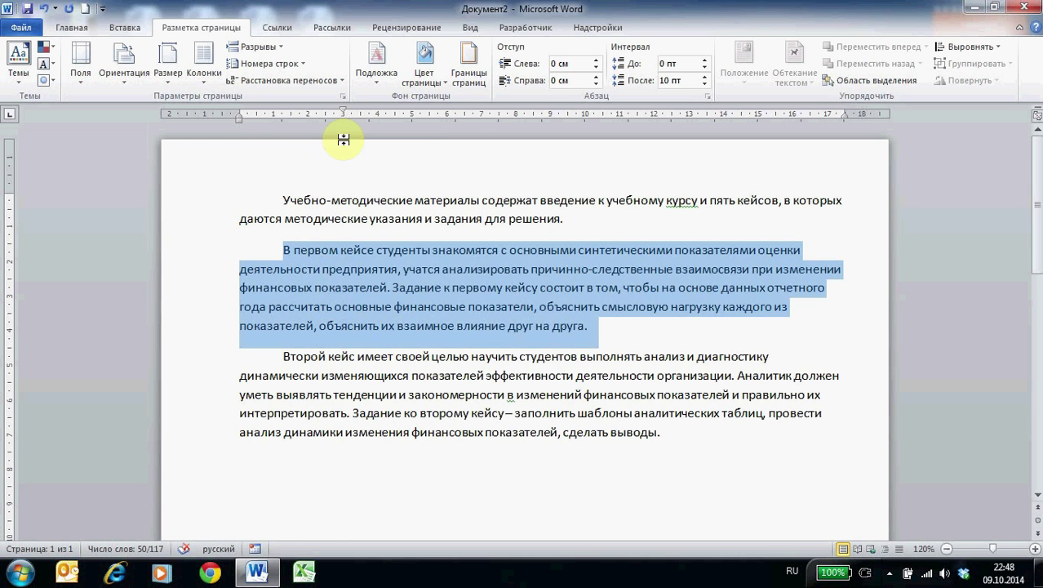
{"action": "left_click", "coordinate": [196, 254]}
{"action": "left_click_drag", "start_coordinate": [196, 254], "coordinate": [219, 330]}
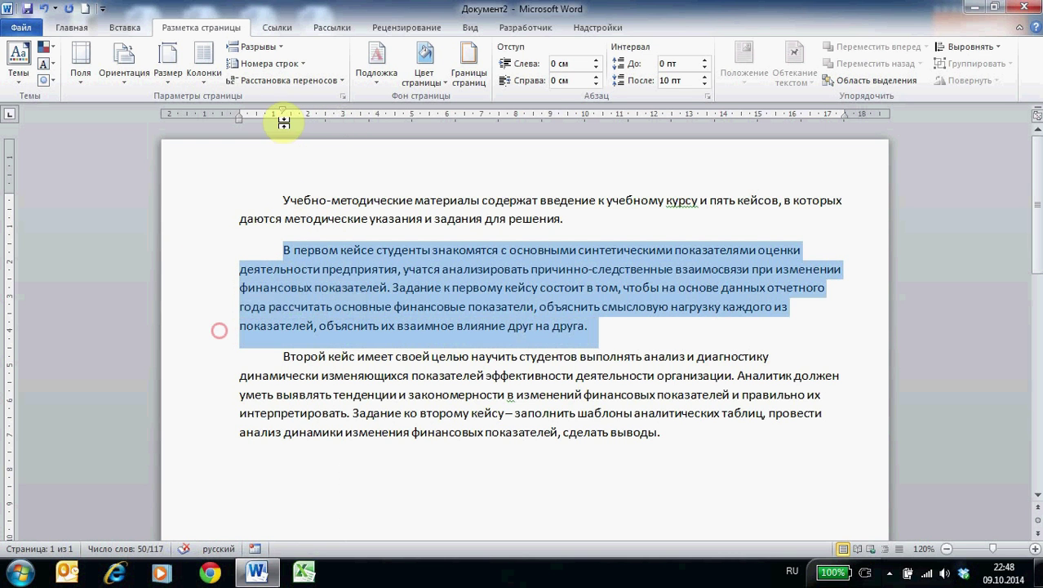
{"action": "left_click_drag", "start_coordinate": [283, 114], "coordinate": [341, 113]}
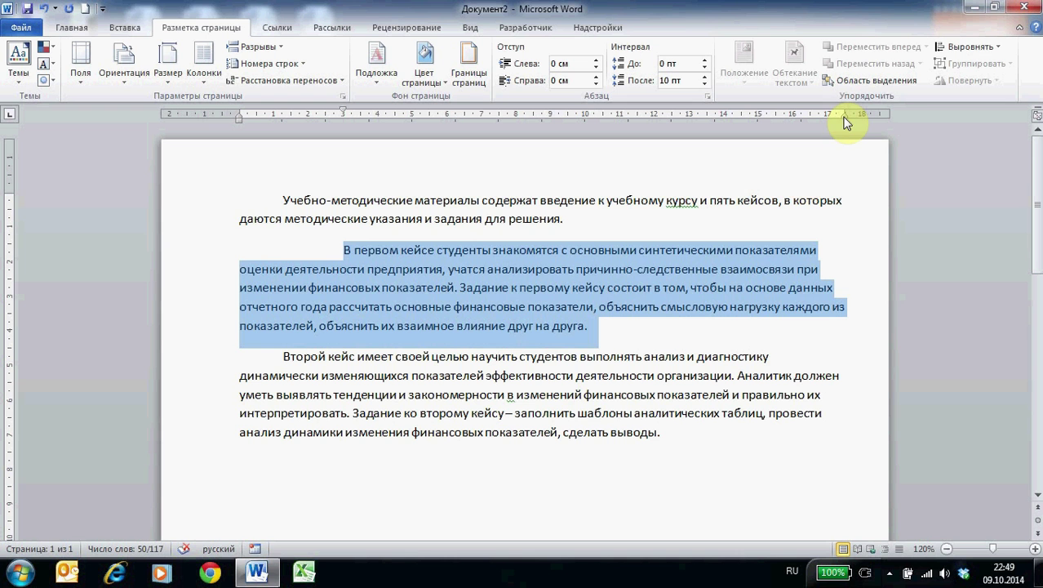
{"action": "left_click_drag", "start_coordinate": [845, 115], "coordinate": [782, 115]}
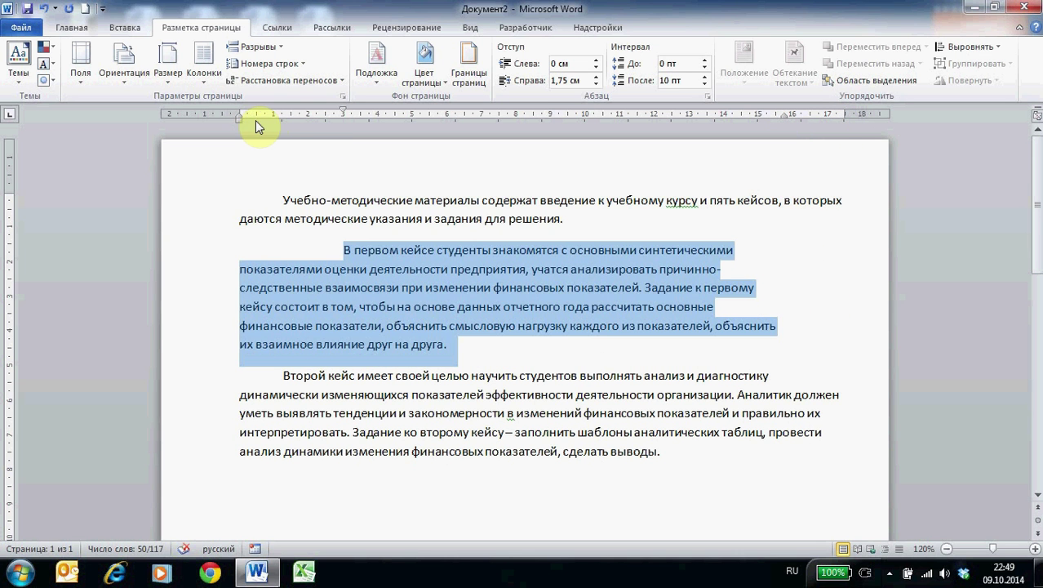
{"action": "left_click_drag", "start_coordinate": [239, 118], "coordinate": [299, 118]}
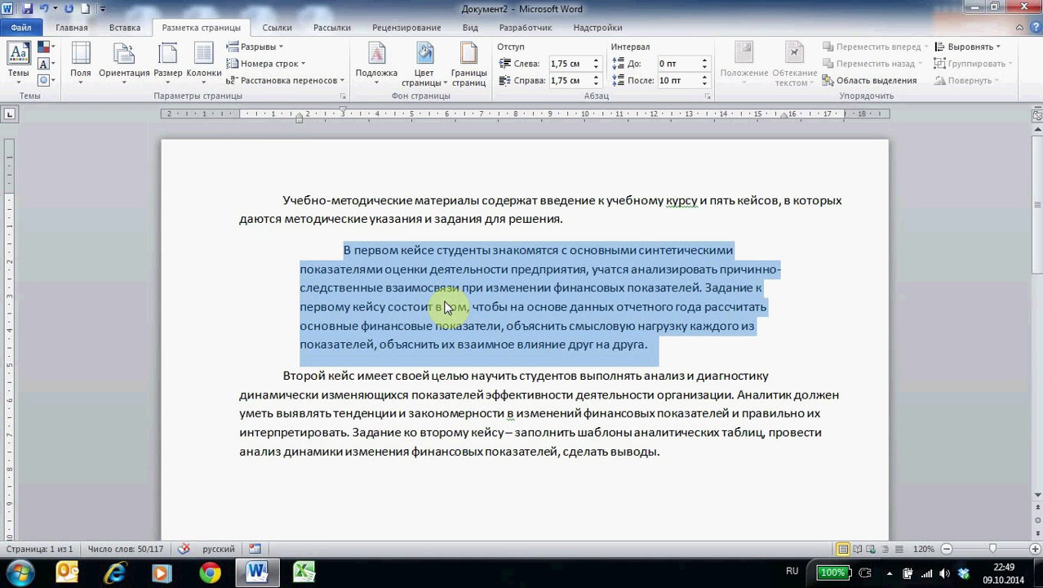
{"action": "mouse_move", "coordinate": [196, 204]}
{"action": "left_mouse_down"}
{"action": "mouse_move", "coordinate": [231, 377]}
{"action": "mouse_move", "coordinate": [467, 469]}
{"action": "left_mouse_up"}
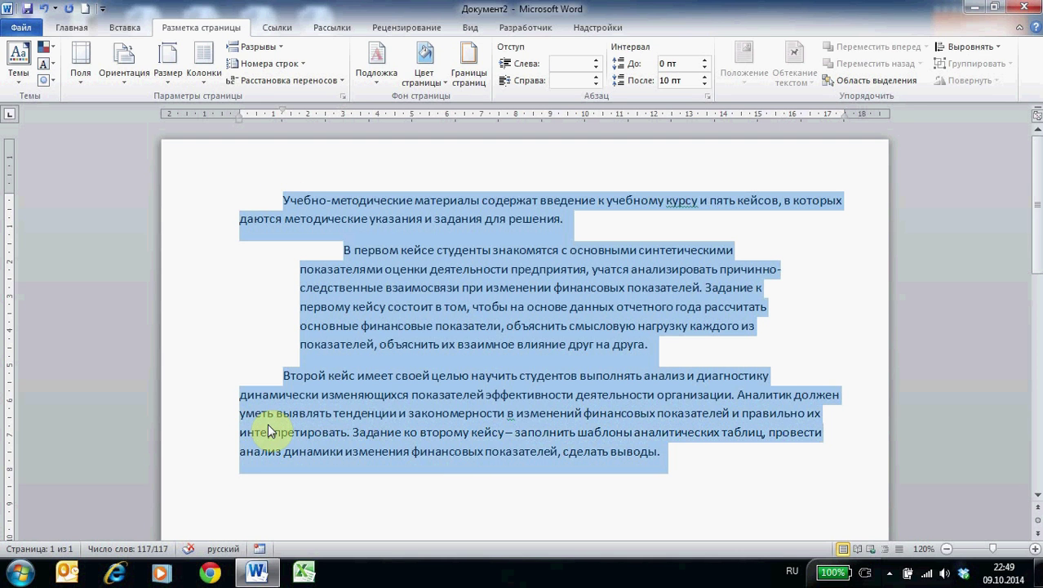
Step: Justify the selected paragraphs from the Home tab
{"action": "left_click", "coordinate": [72, 31]}
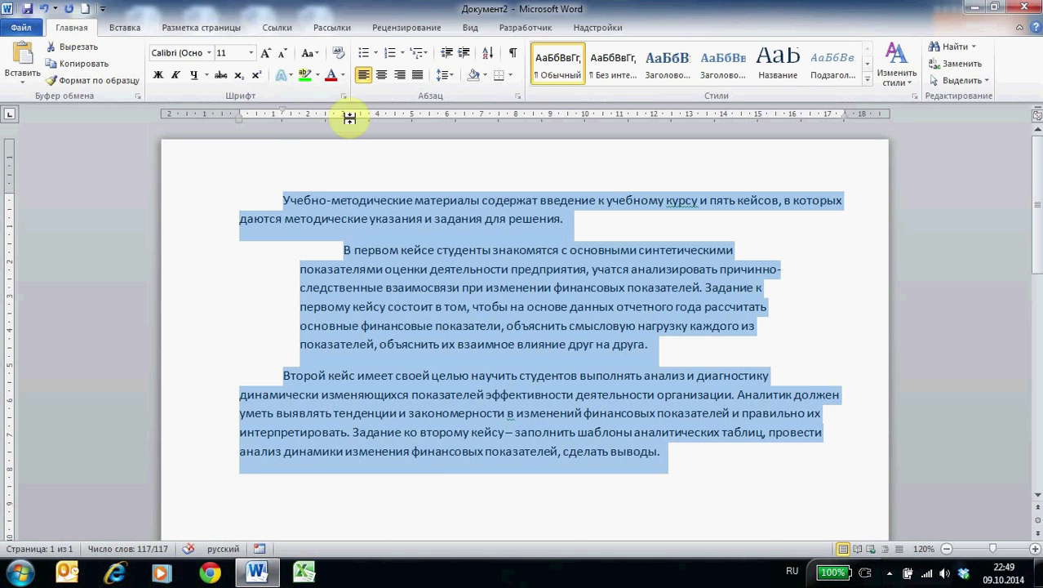
{"action": "left_click", "coordinate": [415, 78]}
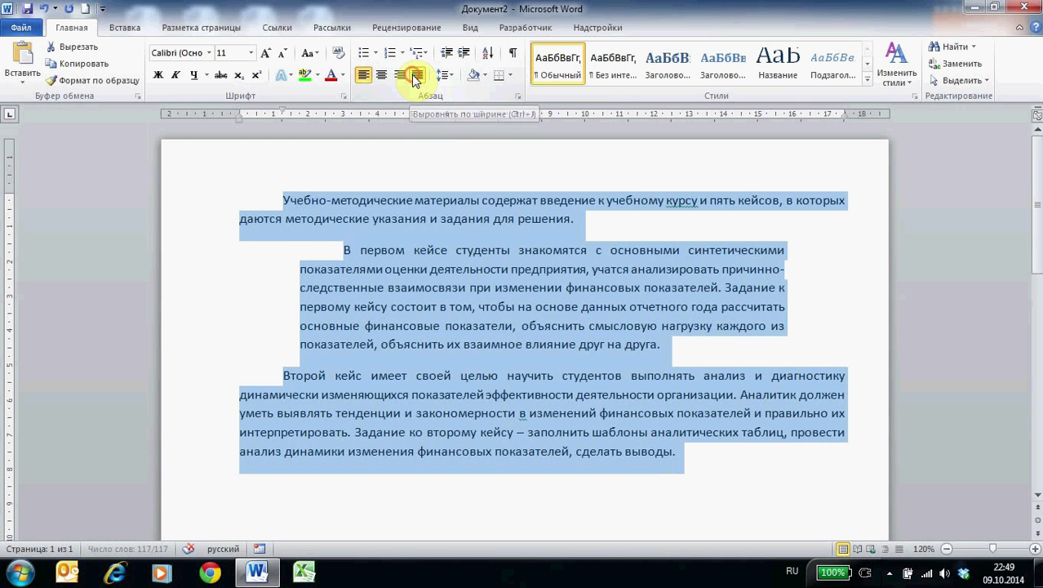
{"action": "left_click", "coordinate": [501, 271]}
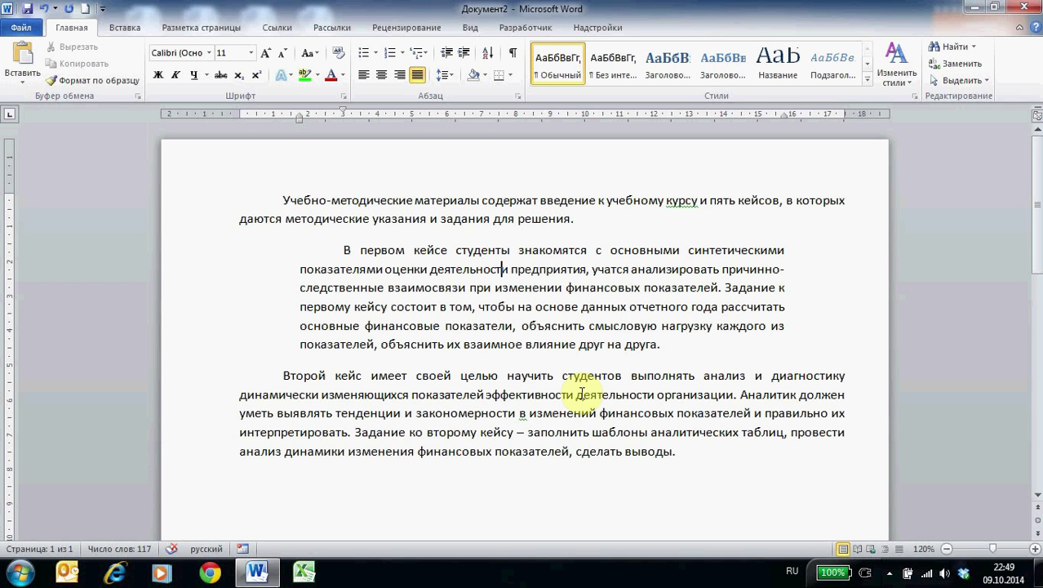
Step: Set the whole text in Times New Roman at 14 pt
{"action": "left_click", "coordinate": [433, 201]}
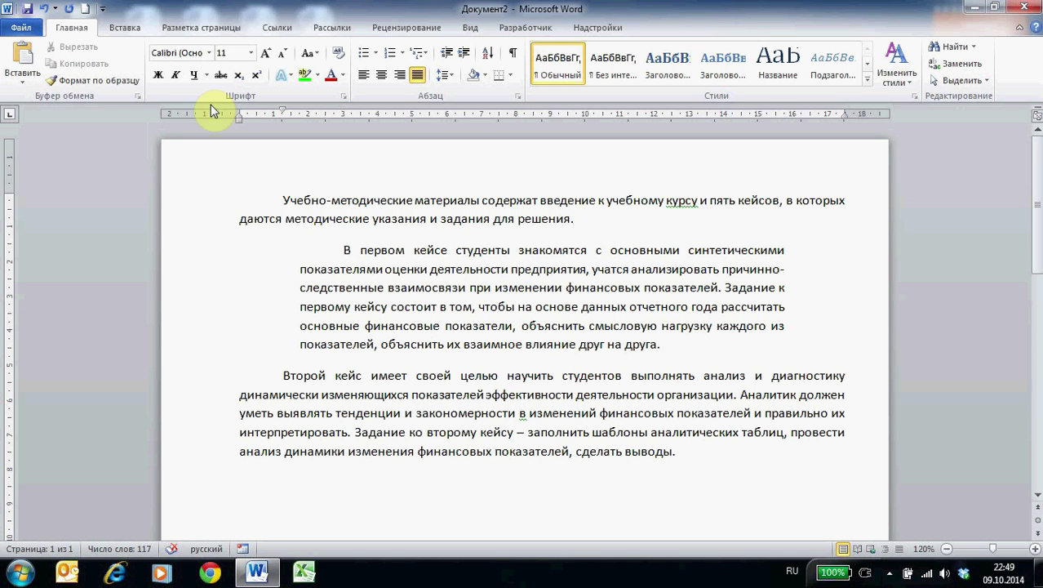
{"action": "left_click_drag", "start_coordinate": [196, 200], "coordinate": [272, 526]}
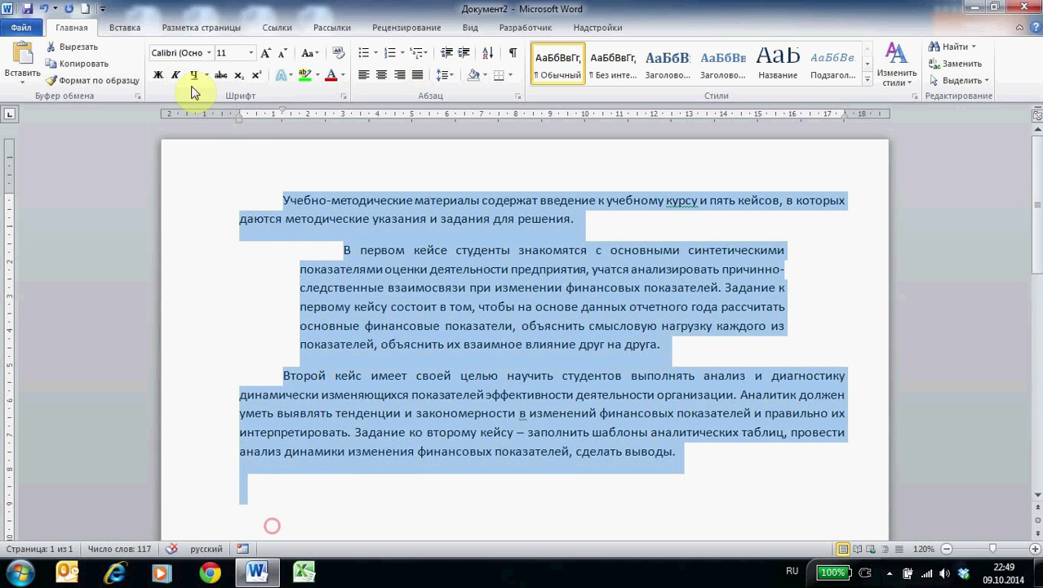
{"action": "left_click", "coordinate": [209, 52]}
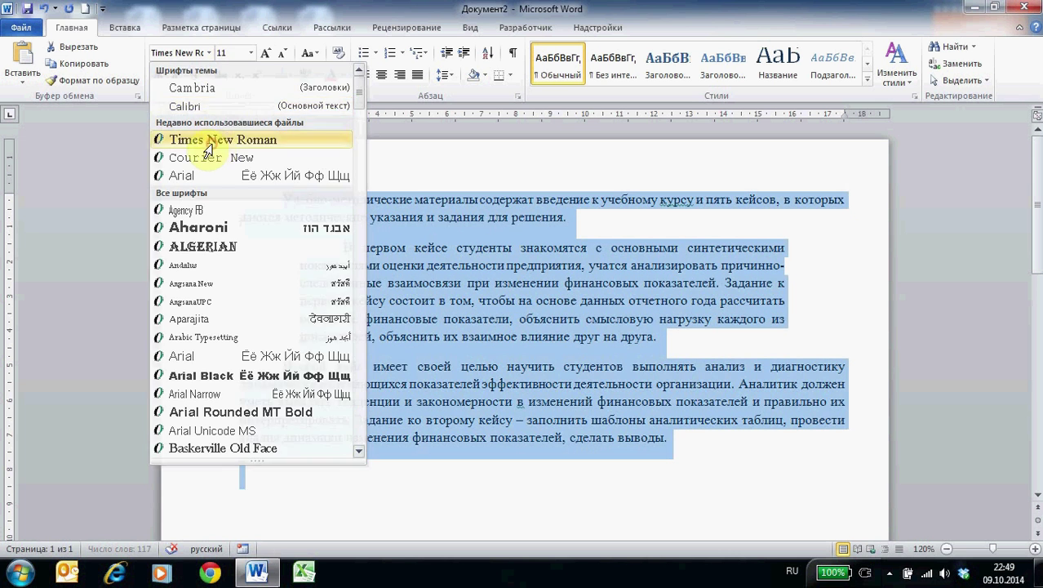
{"action": "left_click", "coordinate": [209, 147]}
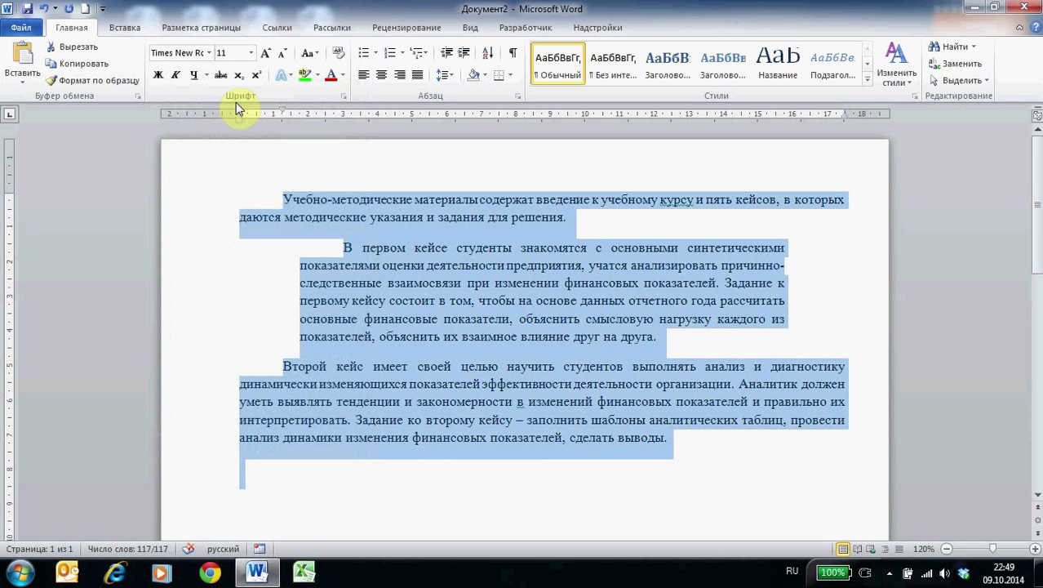
{"action": "left_click", "coordinate": [250, 52]}
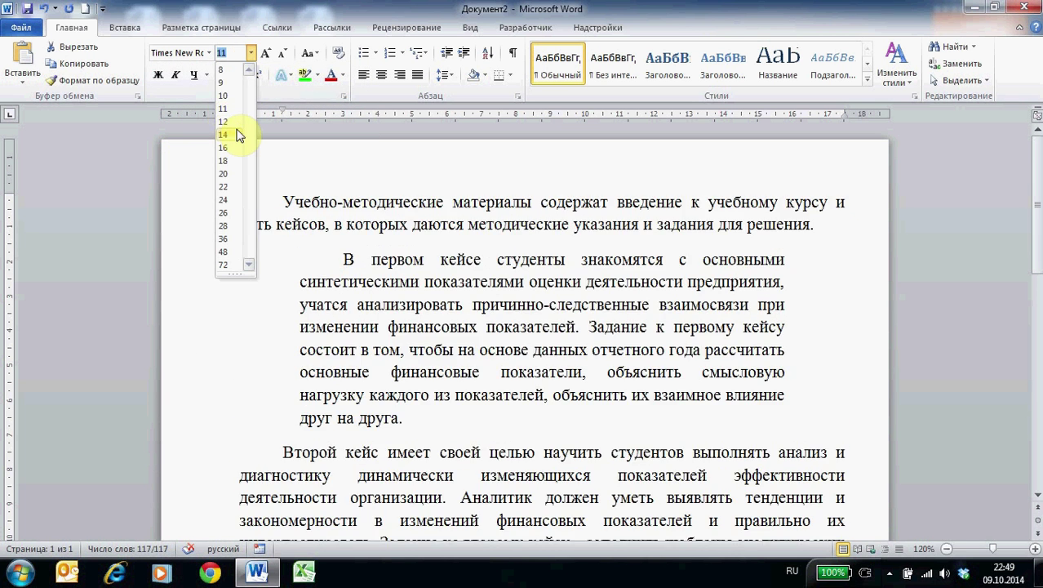
{"action": "left_click", "coordinate": [236, 134]}
{"action": "left_click", "coordinate": [524, 314]}
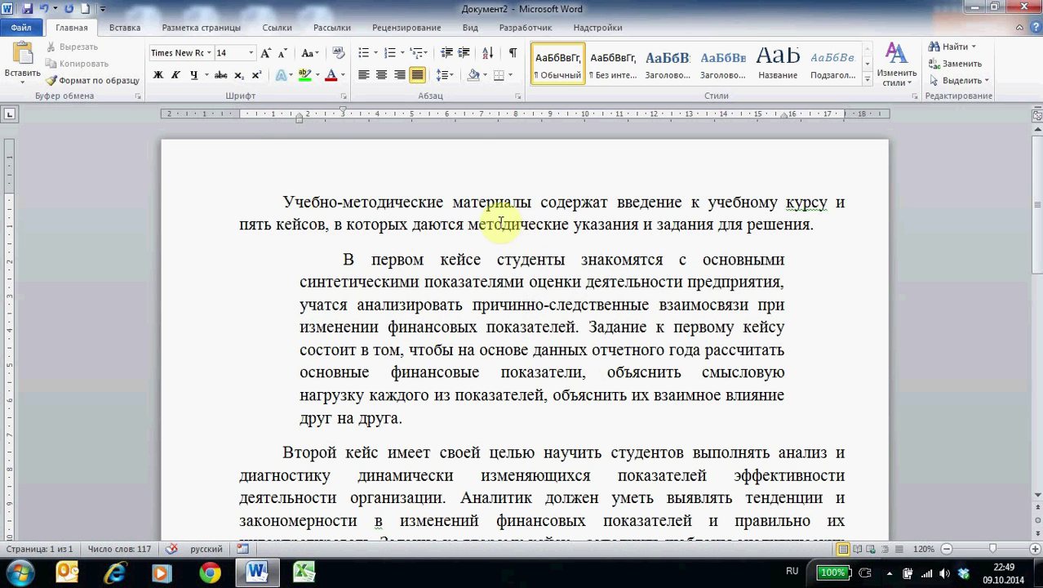
{"action": "left_click_drag", "start_coordinate": [205, 205], "coordinate": [233, 431]}
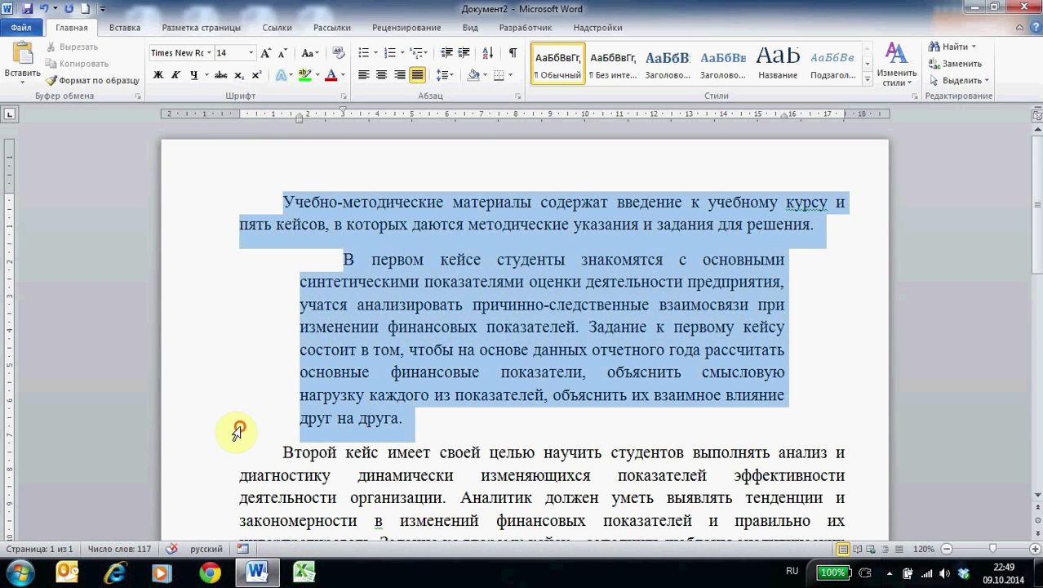
{"action": "left_click", "coordinate": [400, 472]}
{"action": "left_click_drag", "start_coordinate": [172, 214], "coordinate": [179, 221]}
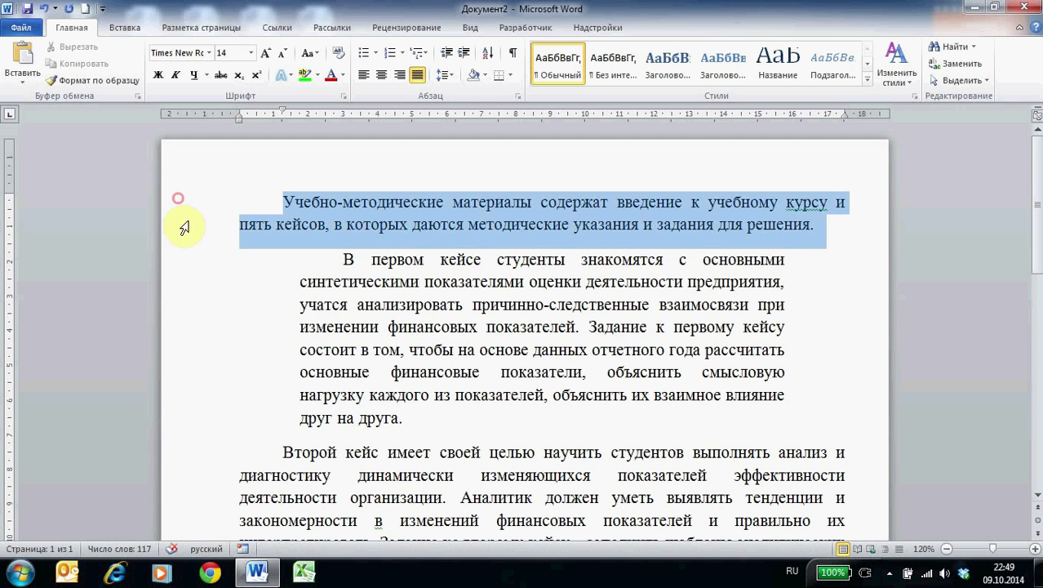
{"action": "left_click_drag", "start_coordinate": [198, 258], "coordinate": [214, 426]}
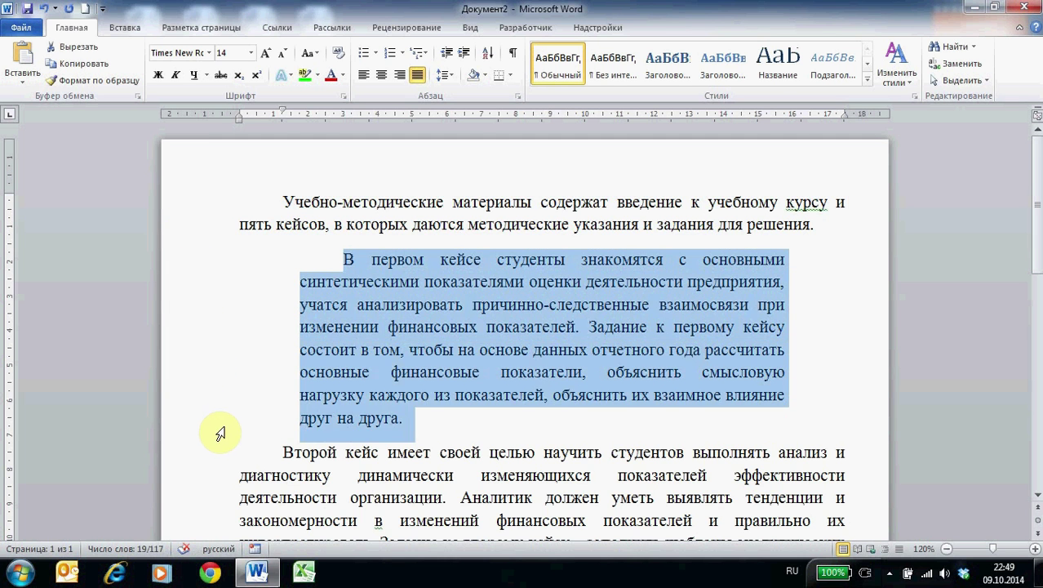
{"action": "scroll", "coordinate": [474, 441], "scroll_direction": "down", "scroll_amount": 3}
{"action": "left_click", "coordinate": [384, 359]}
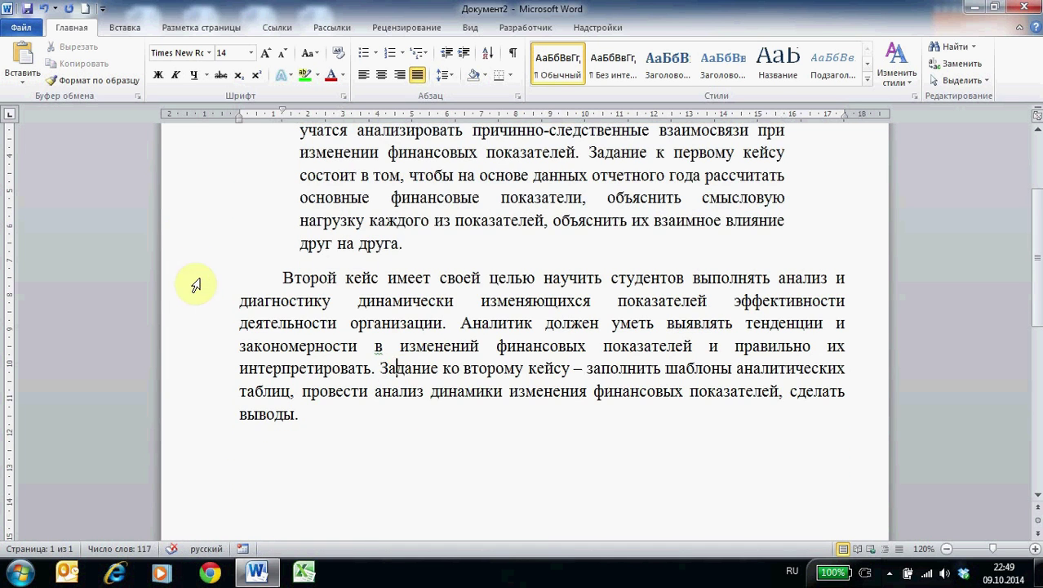
{"action": "left_click_drag", "start_coordinate": [197, 278], "coordinate": [210, 409]}
{"action": "left_click", "coordinate": [412, 319]}
{"action": "scroll", "coordinate": [410, 310], "scroll_direction": "up", "scroll_amount": 3}
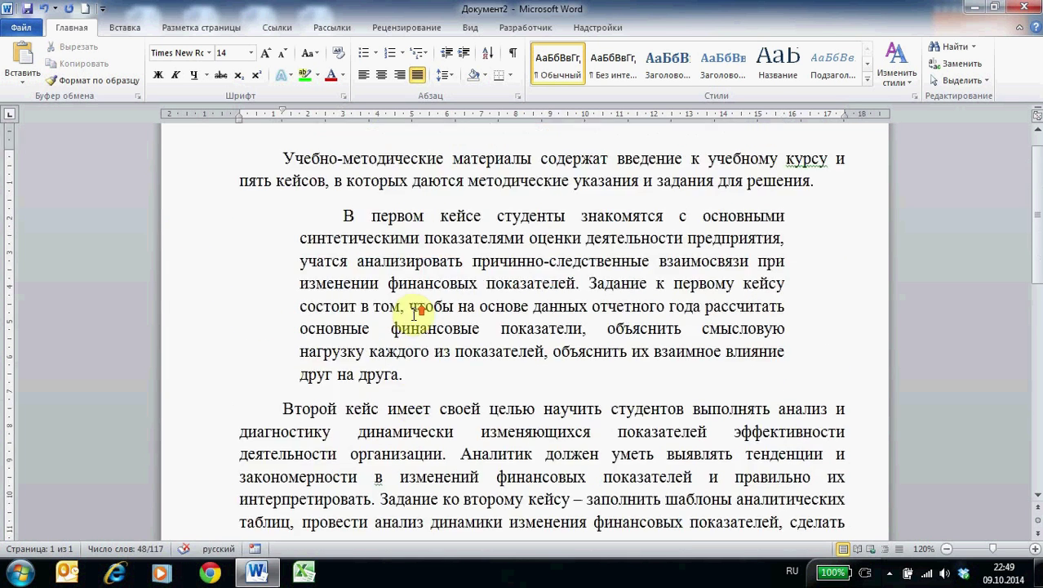
{"action": "double_click", "coordinate": [186, 209]}
{"action": "left_click_drag", "start_coordinate": [183, 265], "coordinate": [210, 422]}
{"action": "left_click", "coordinate": [474, 305]}
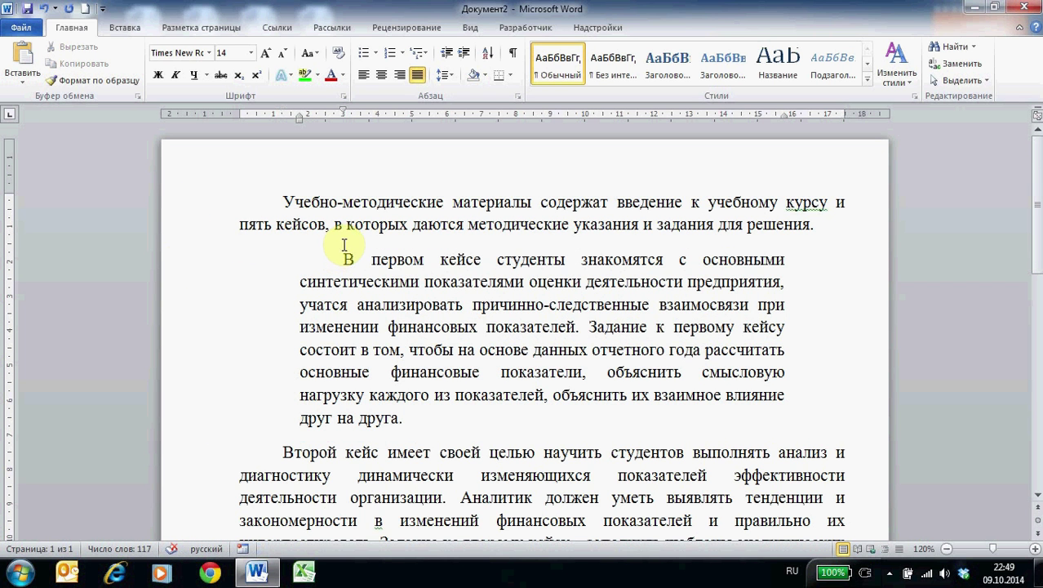
{"action": "left_click_drag", "start_coordinate": [194, 196], "coordinate": [233, 482]}
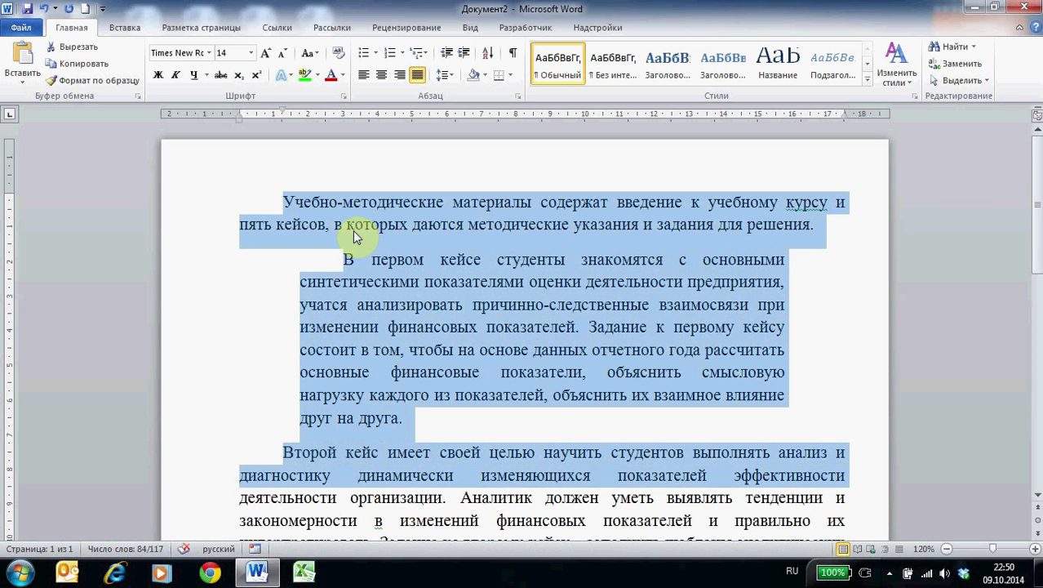
{"action": "left_click", "coordinate": [380, 327]}
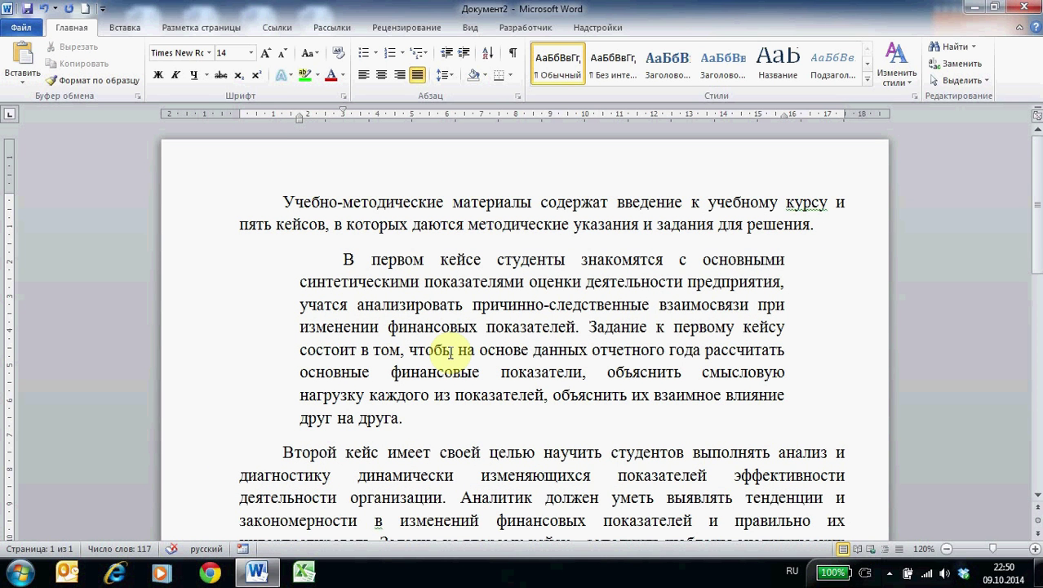
{"action": "key", "text": "ctrl+a"}
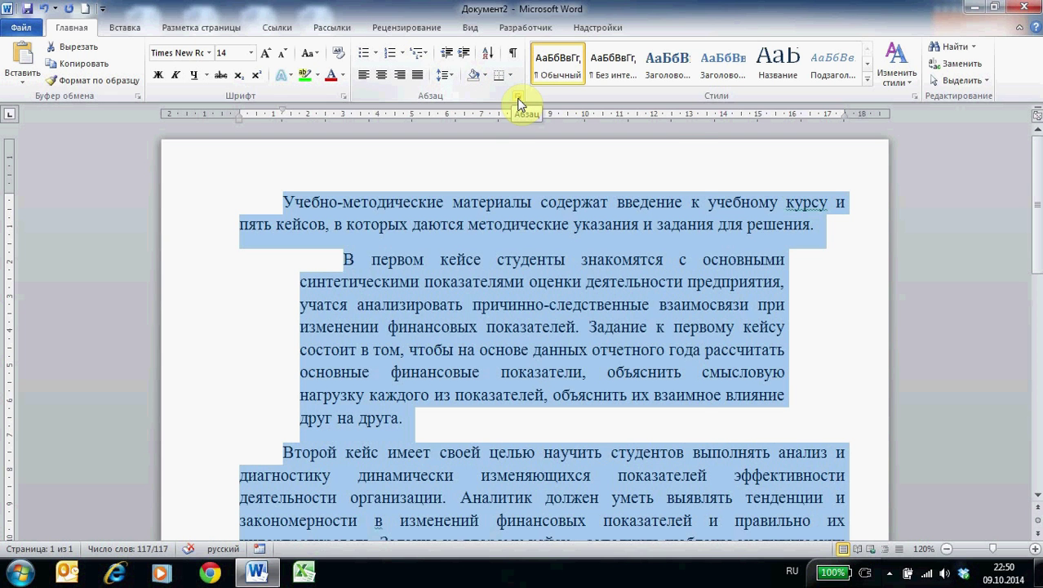
Step: In the Paragraph dialog, set Spacing After to 0 and line spacing to Single
{"action": "left_click", "coordinate": [518, 101]}
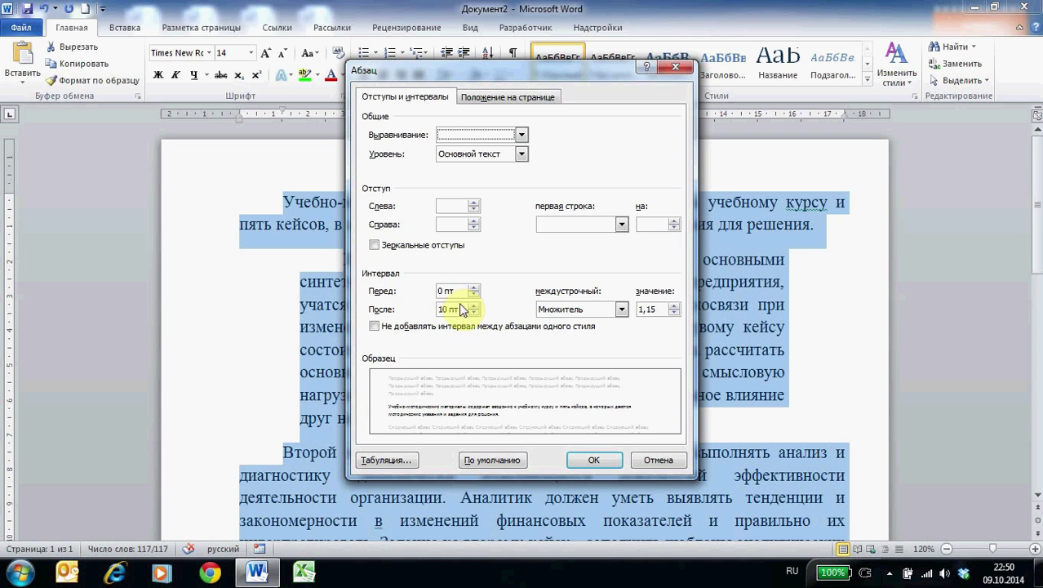
{"action": "left_click_drag", "start_coordinate": [462, 309], "coordinate": [438, 309]}
{"action": "type", "text": "0"}
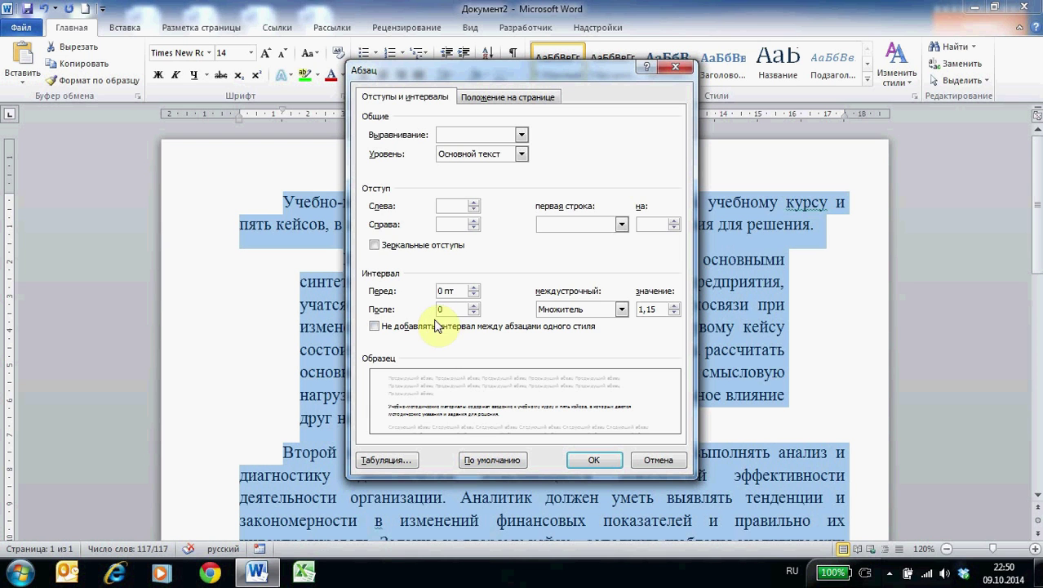
{"action": "left_click", "coordinate": [622, 310]}
{"action": "left_click", "coordinate": [588, 321]}
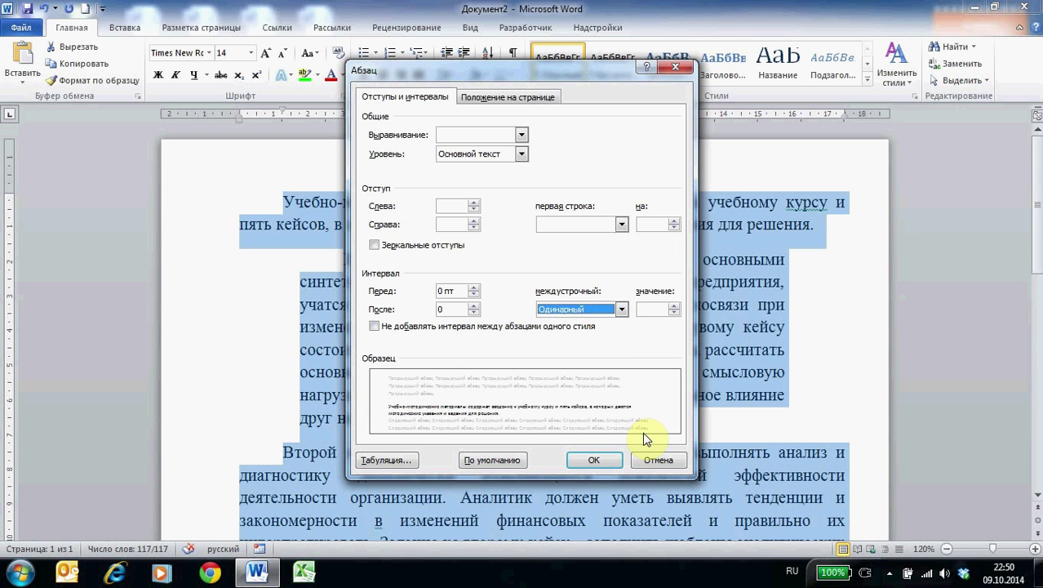
{"action": "left_click", "coordinate": [596, 460]}
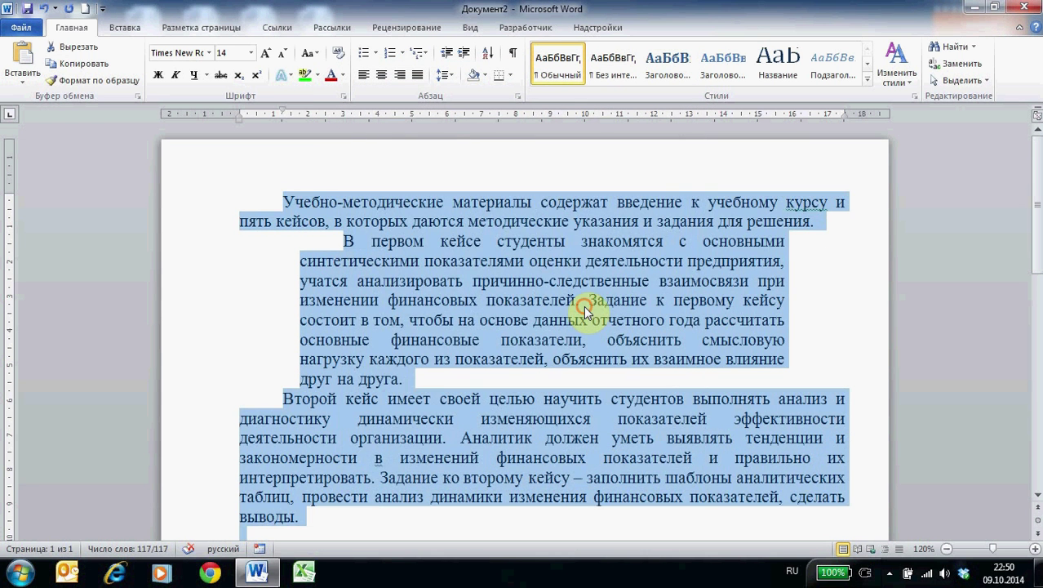
{"action": "left_click", "coordinate": [588, 300]}
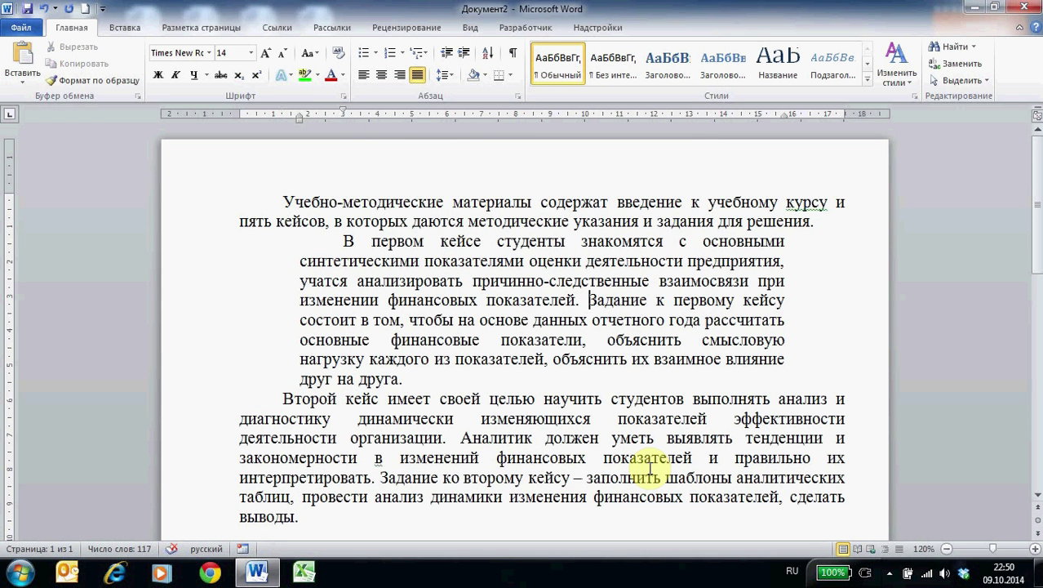